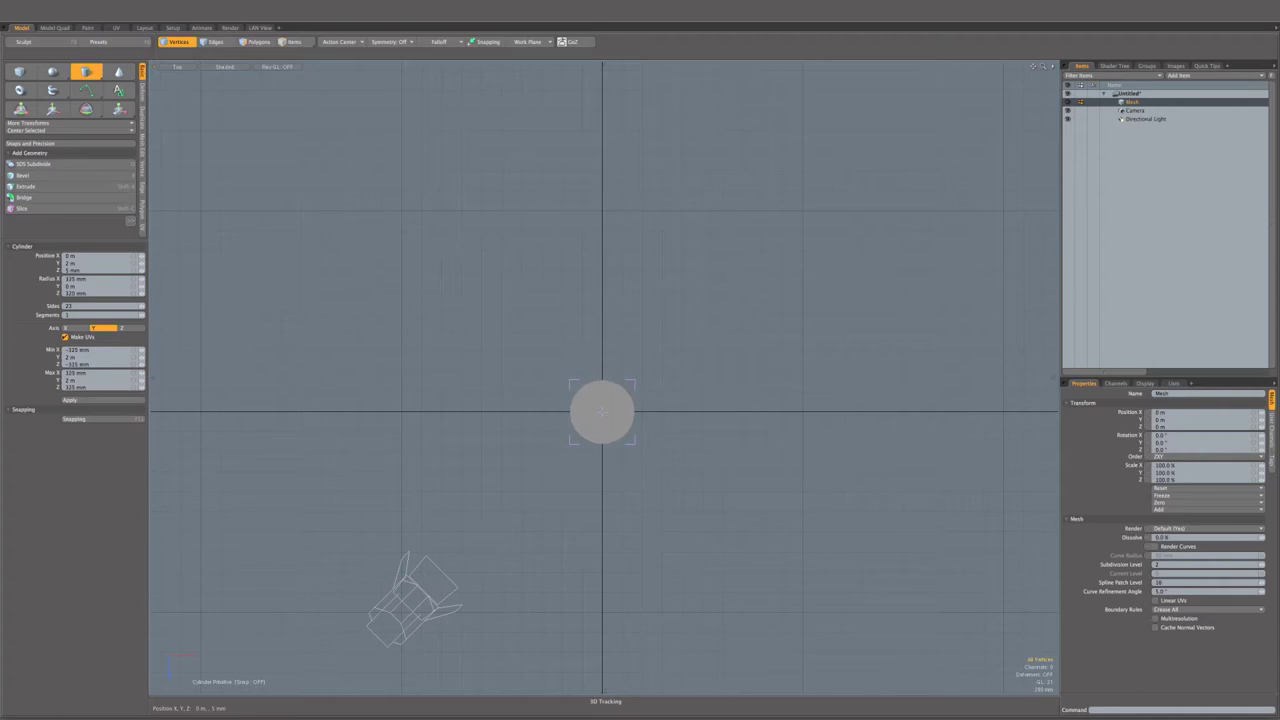
- Set the cylinder to 26 sides and stretch it along Y into a pole about 18.3 m tall
left_click_drag(139, 307, 130, 307)
left_click_drag(141, 305, 146, 302)
left_click_drag(602, 412, 654, 214, "alt")
scroll(648, 268, "down", 5)
key("space")
left_click_drag(611, 253, 611, 518)
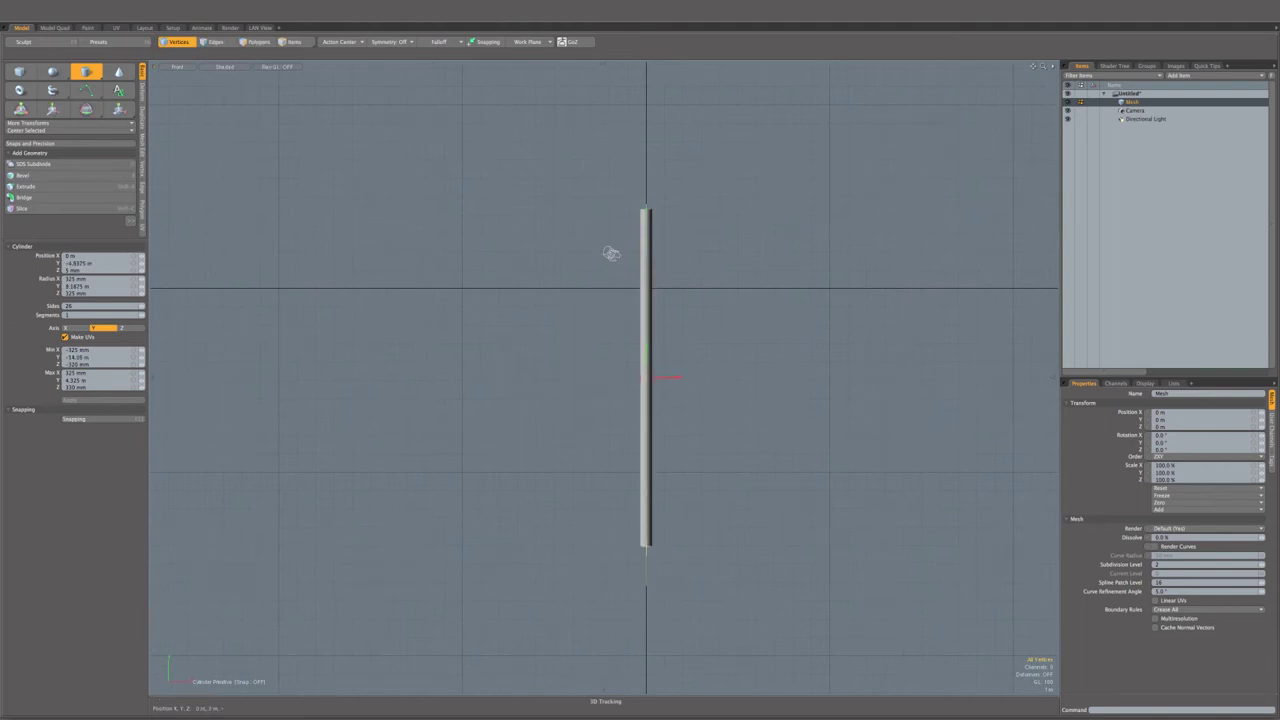
scroll(580, 323, "up", 5)
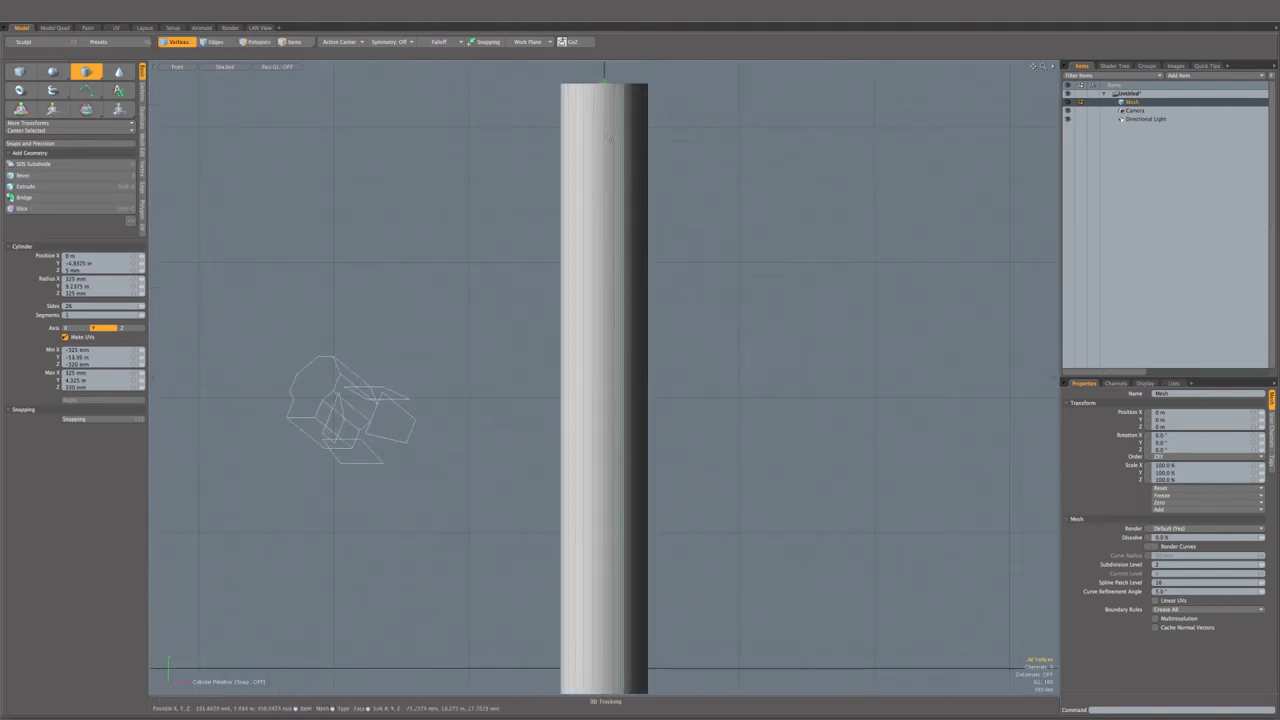
- Assign a white material named "polka white" to all polygons of the pole
key("2")
key("3")
double_click(604, 130)
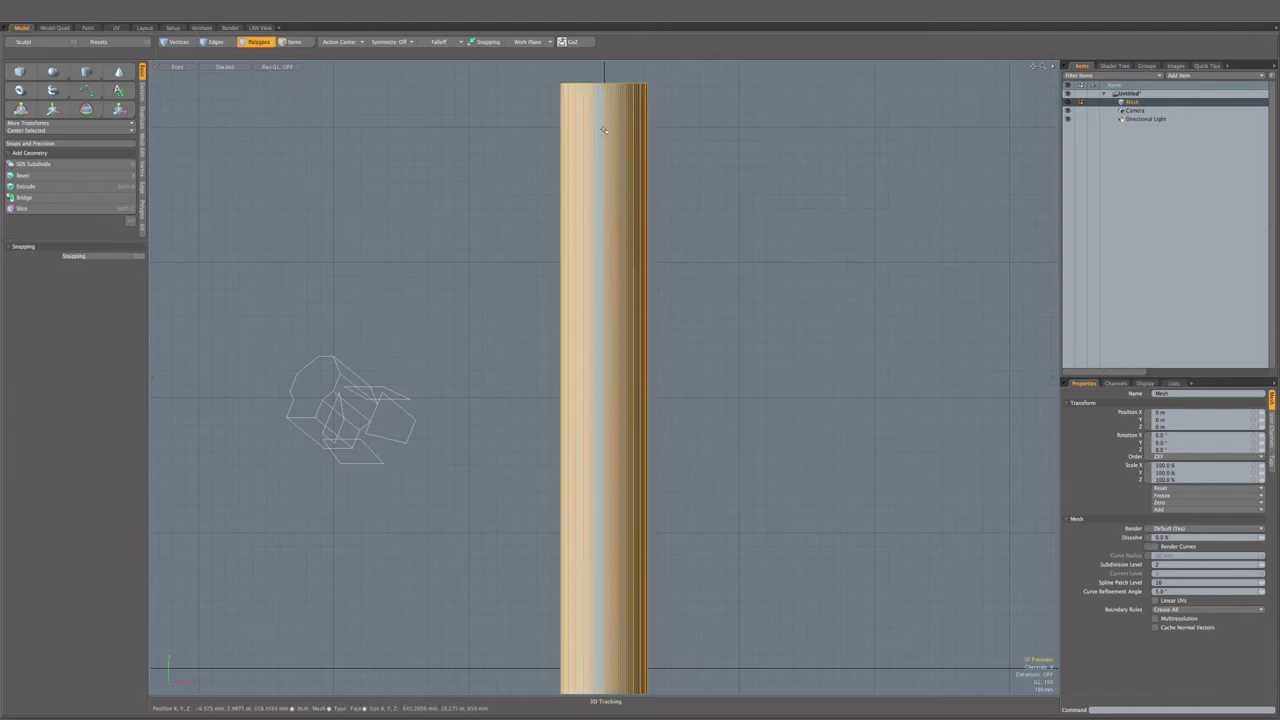
key("m")
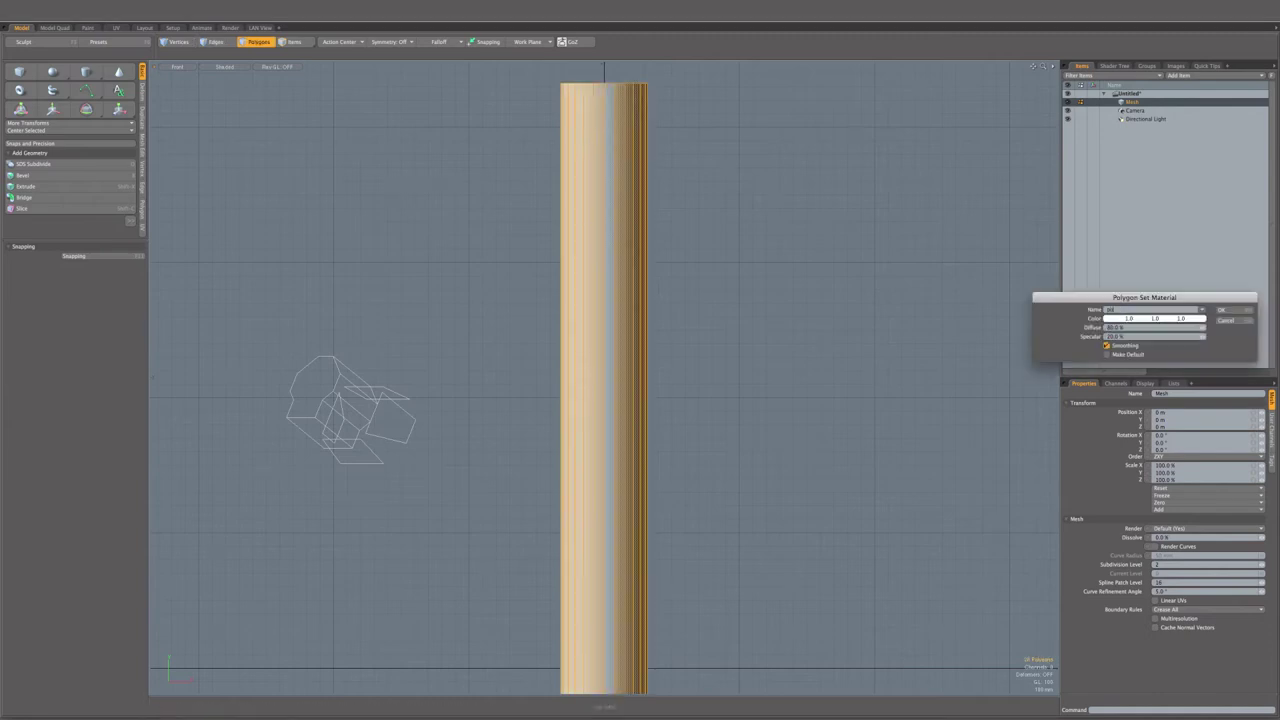
key("Return")
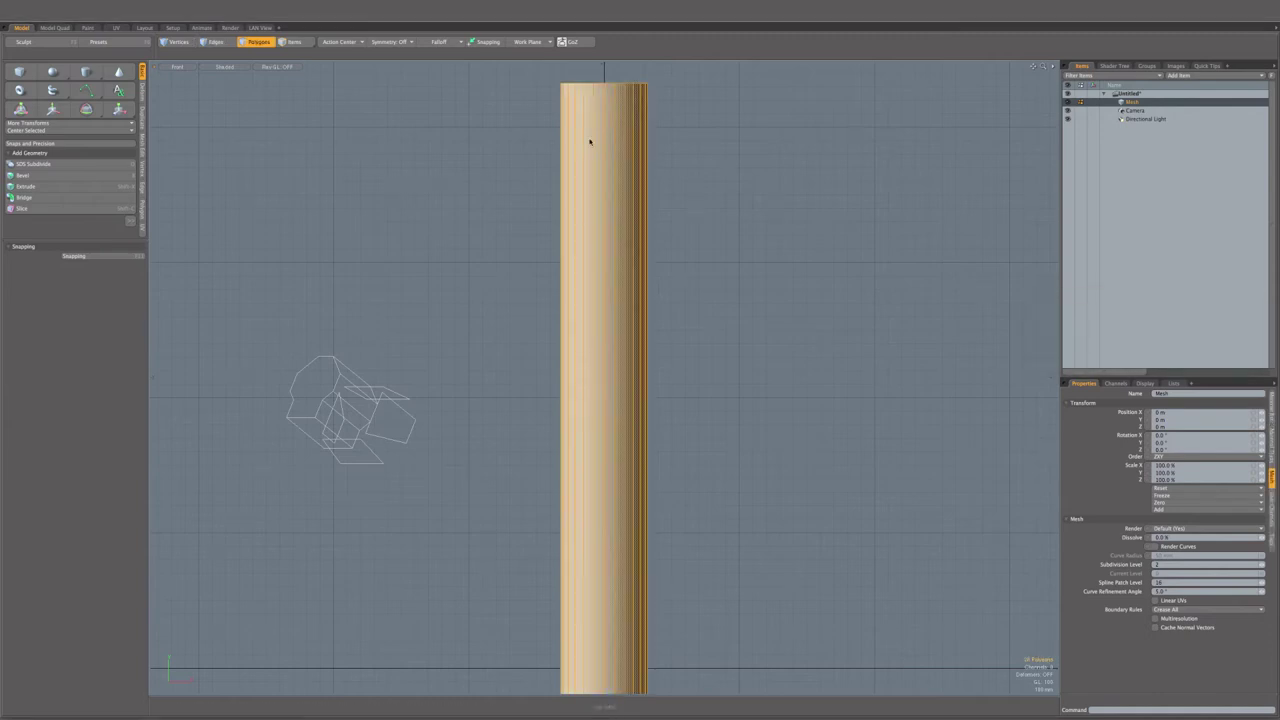
- Select every second polygon all the way around the pole's side
left_click(595, 142)
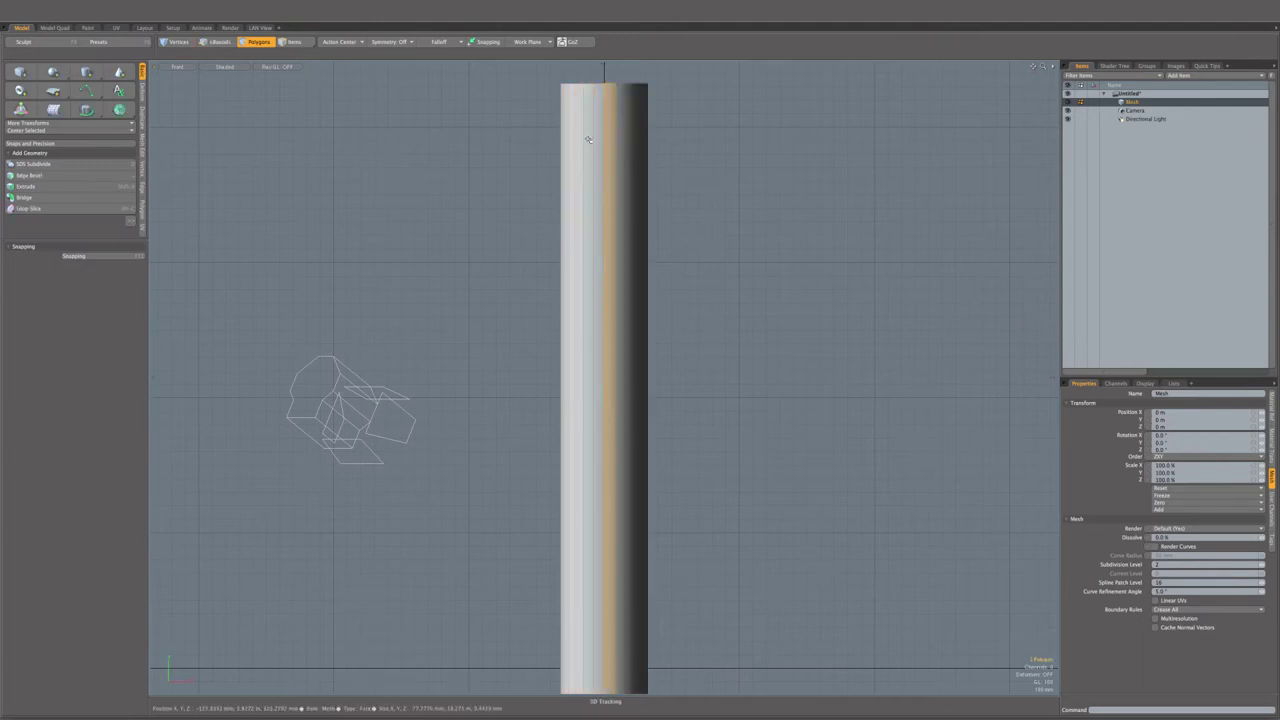
key("KP_0")
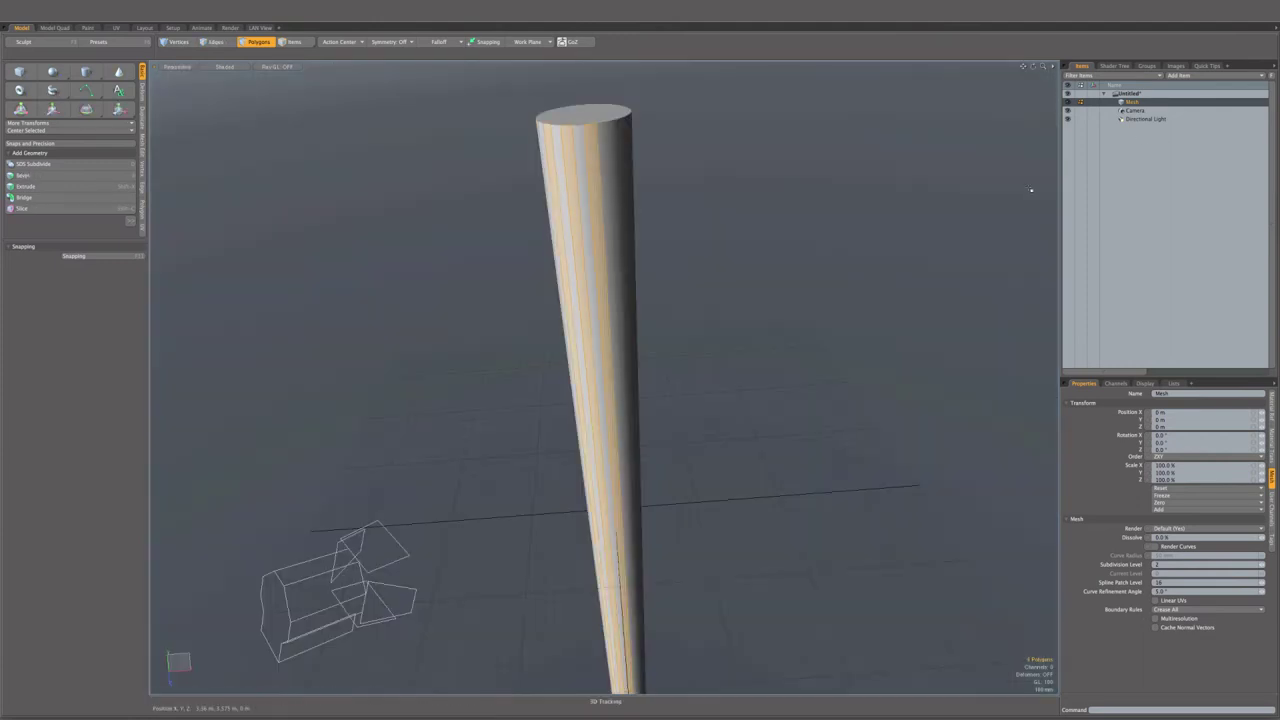
key("Up")
key("Up")
key("Up")
key("Up")
key("Up")
key("Up")
key("Up")
key("Up")
key("Up")
key("Up")
key("Up")
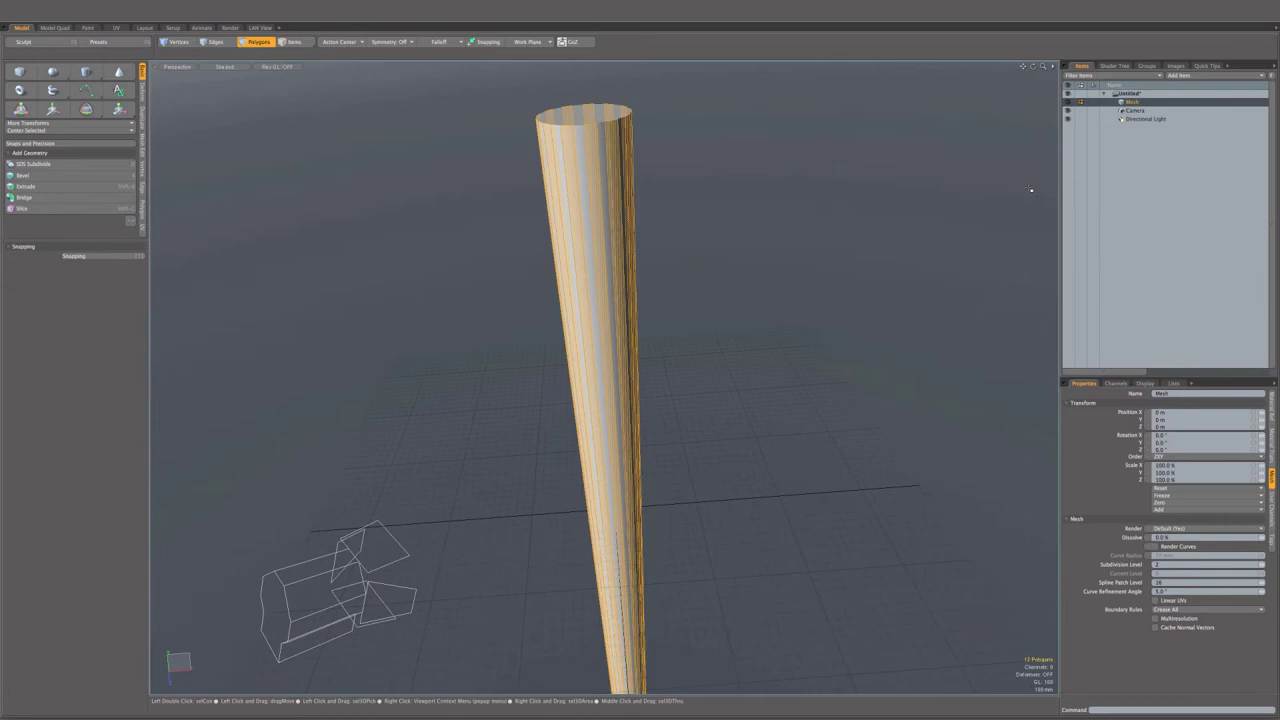
- Assign the selected strips a new material named "polka red" with a dark red colour
key("m")
left_click(1128, 309)
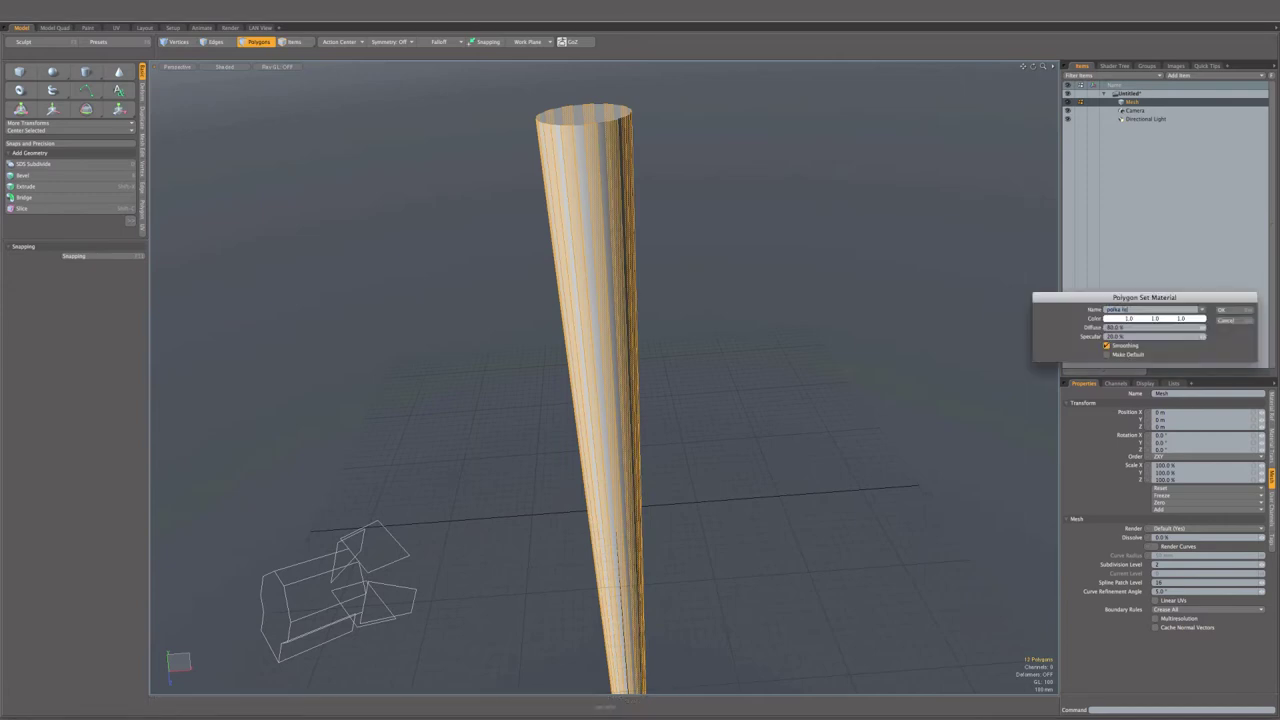
left_click(1141, 319)
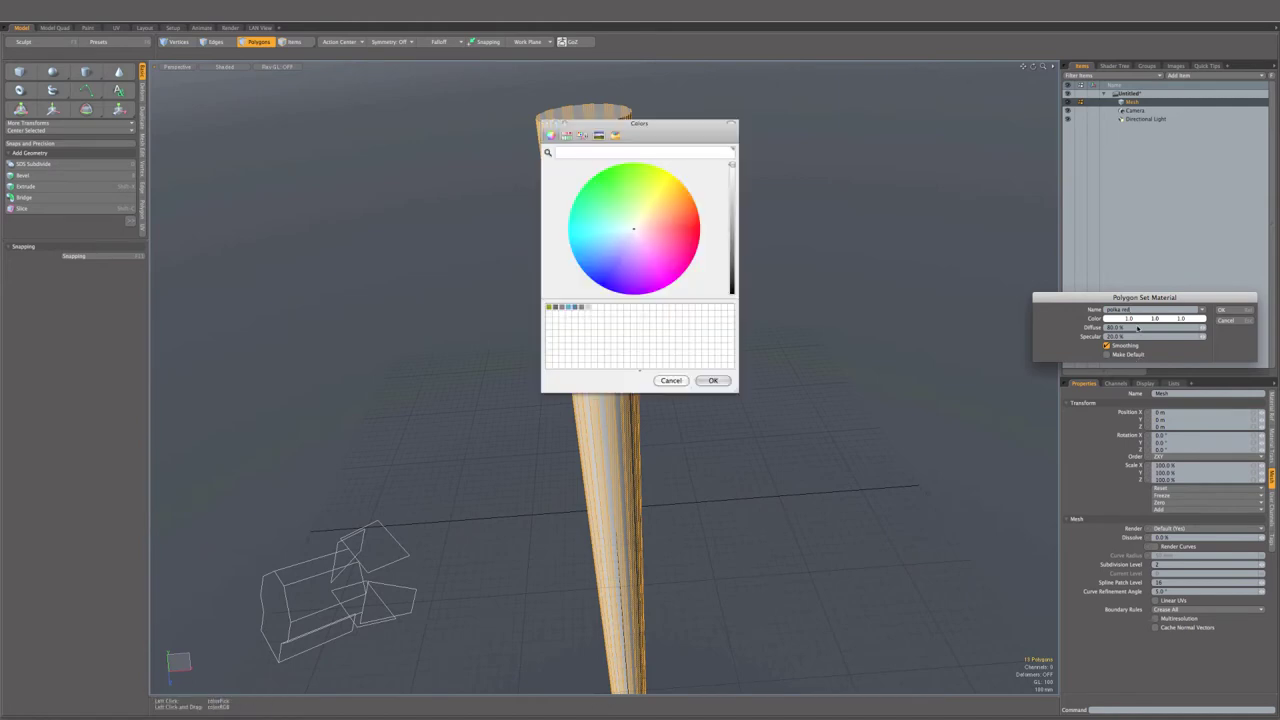
left_click_drag(678, 235, 702, 235)
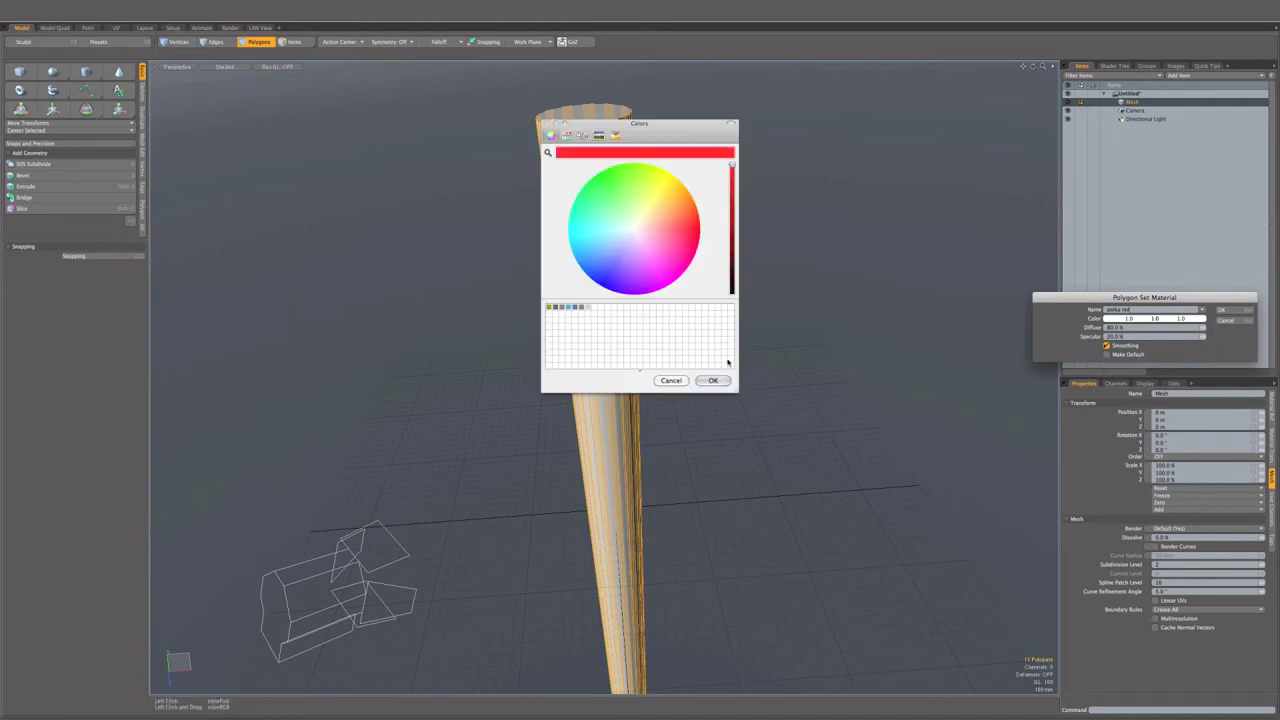
left_click(732, 186)
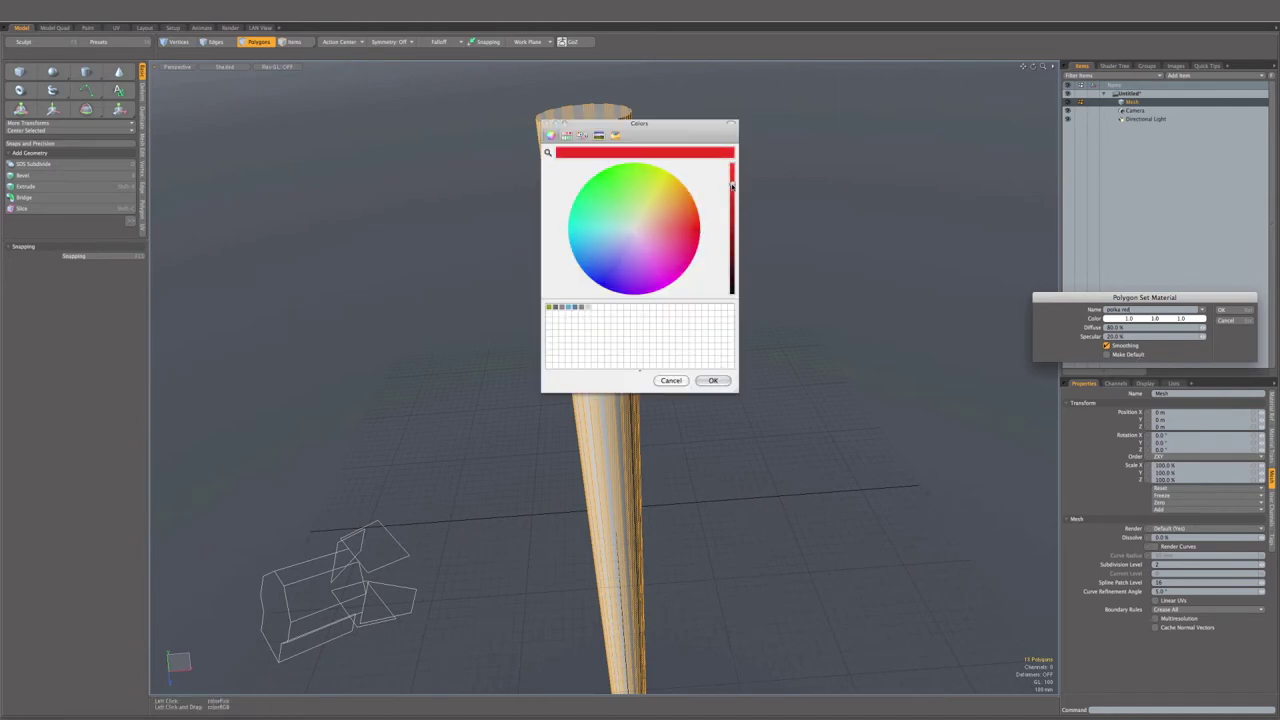
left_click(714, 381)
left_click(1221, 311)
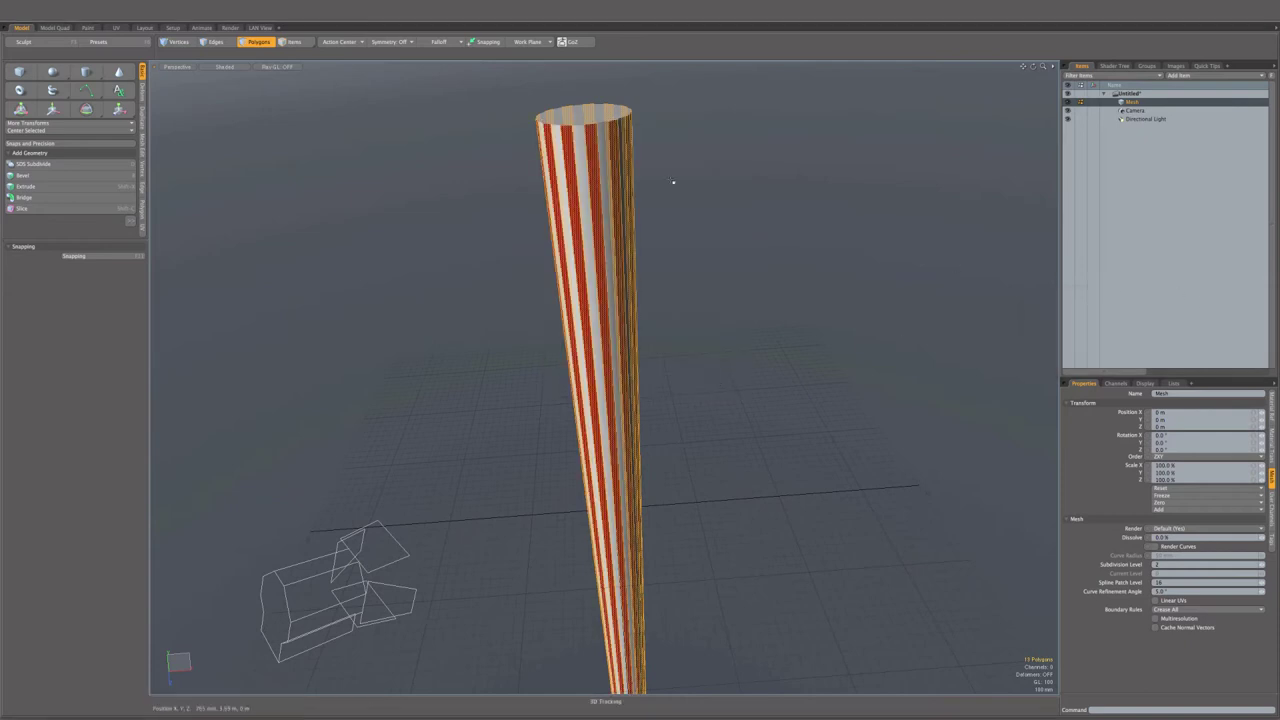
- Loop-slice the pole crosswise along its length with 26 uniform cuts
left_click(642, 145)
left_click(614, 208)
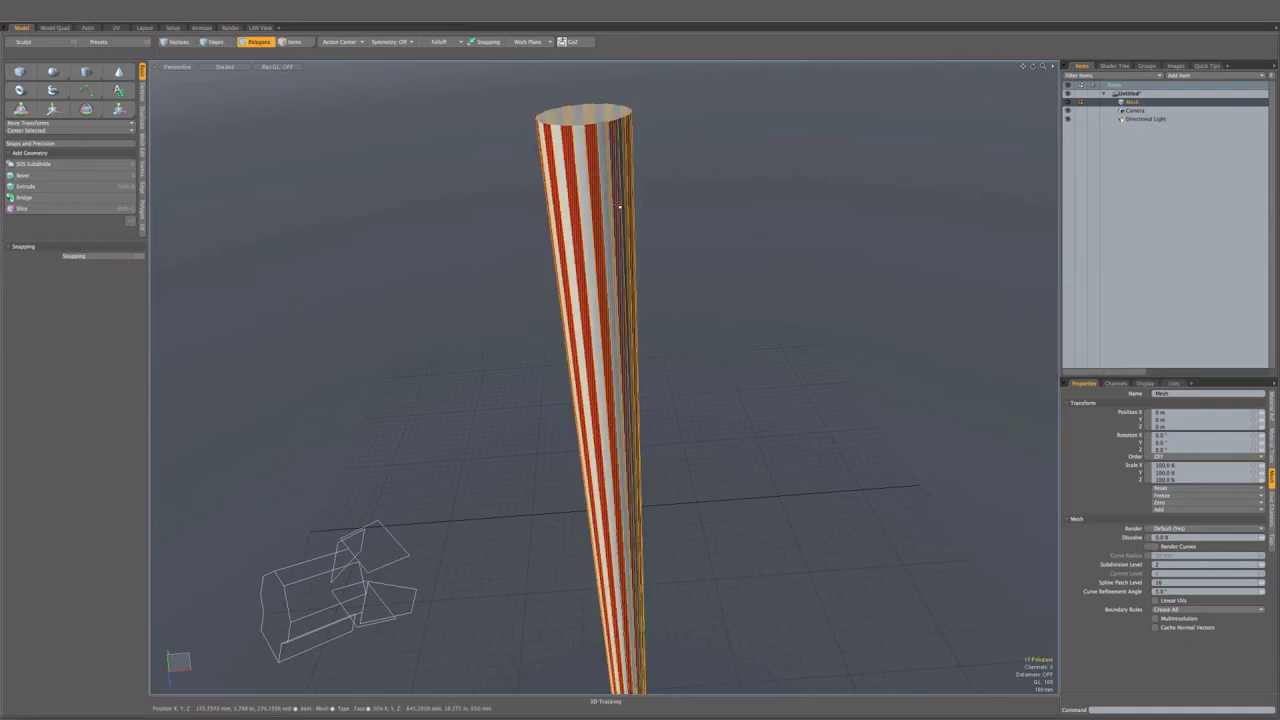
key("alt+c")
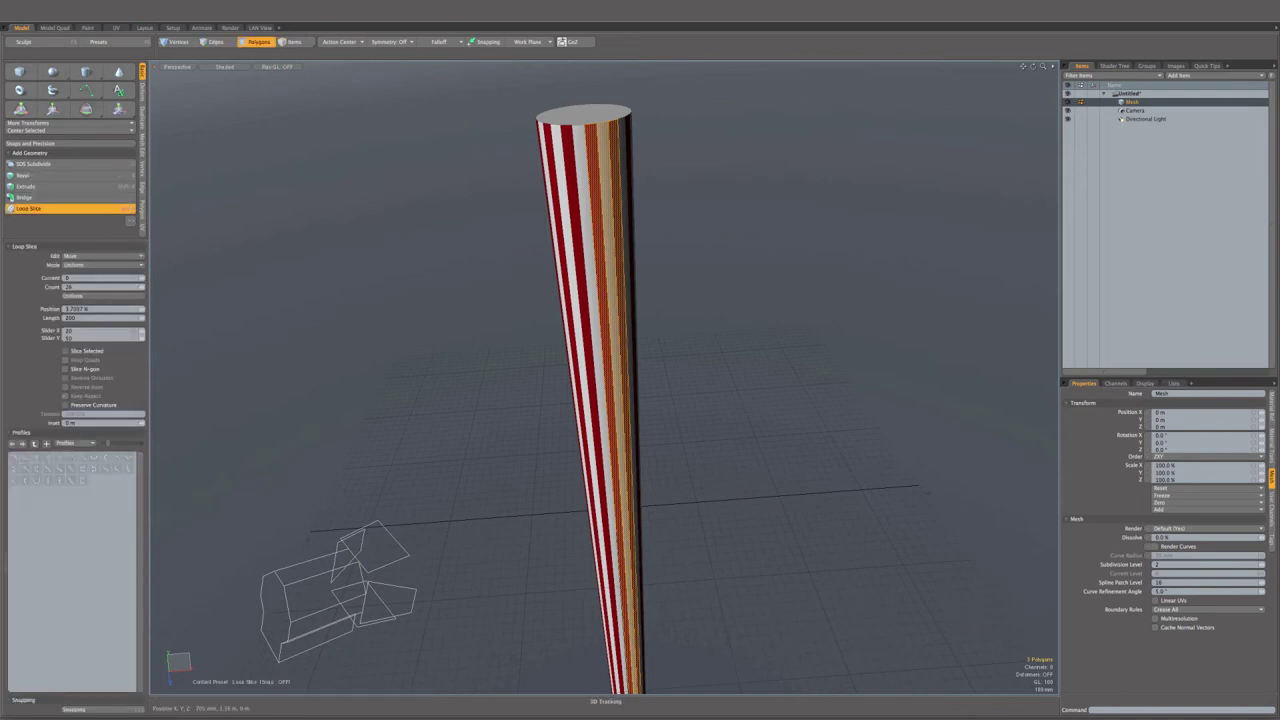
left_click_drag(686, 233, 619, 209, "alt")
key("space")
- Scale the pole's top cap down to a small circle and lower it to form a shallow cone
scroll(619, 209, "up", 3)
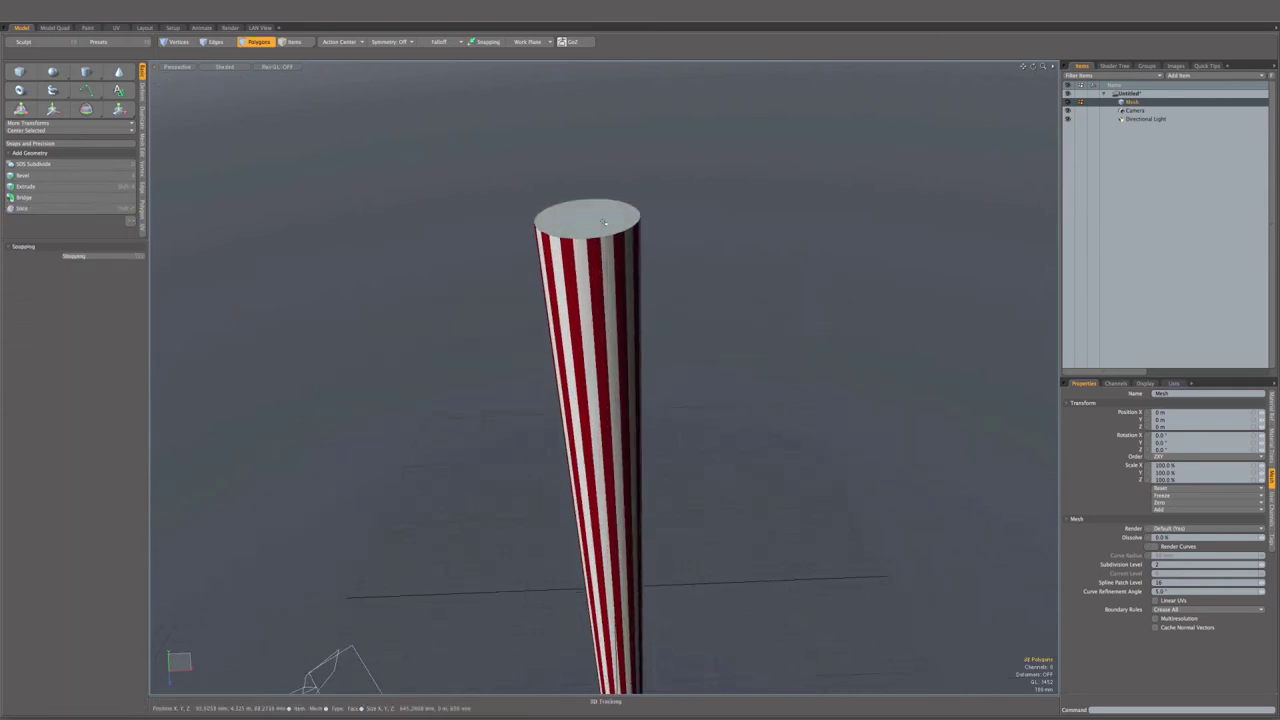
key("r")
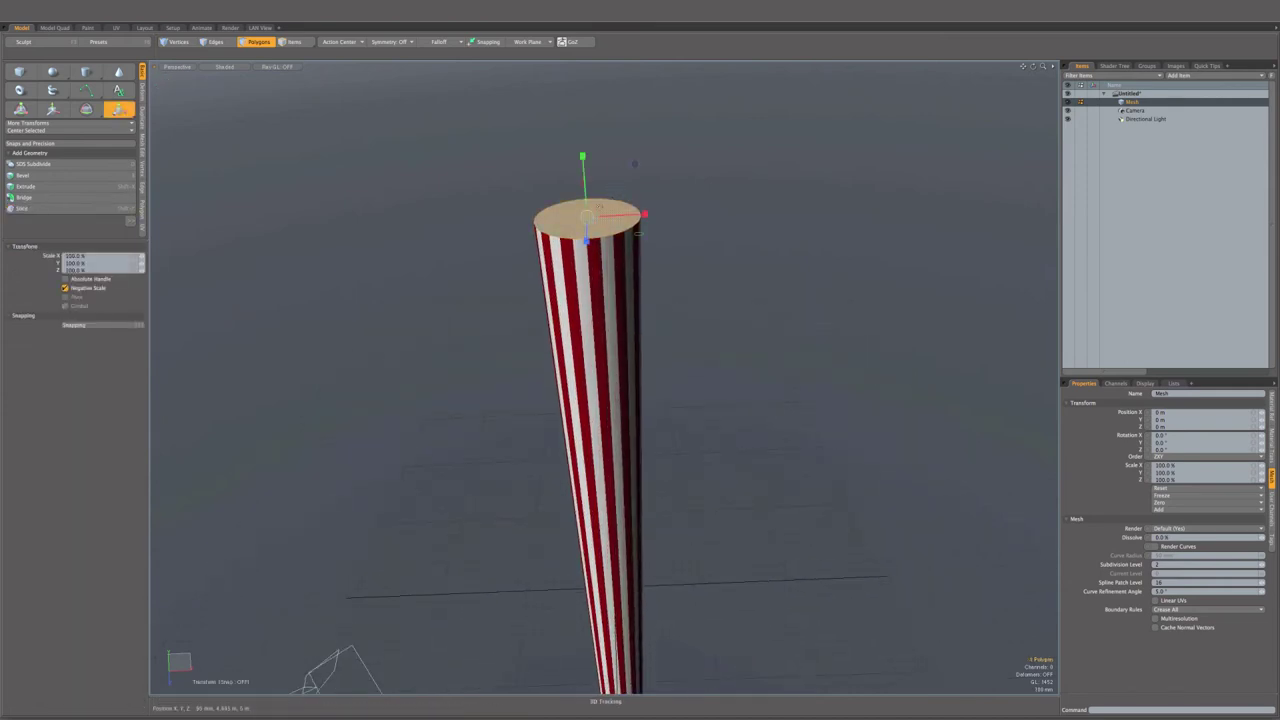
left_click_drag(636, 232, 639, 233)
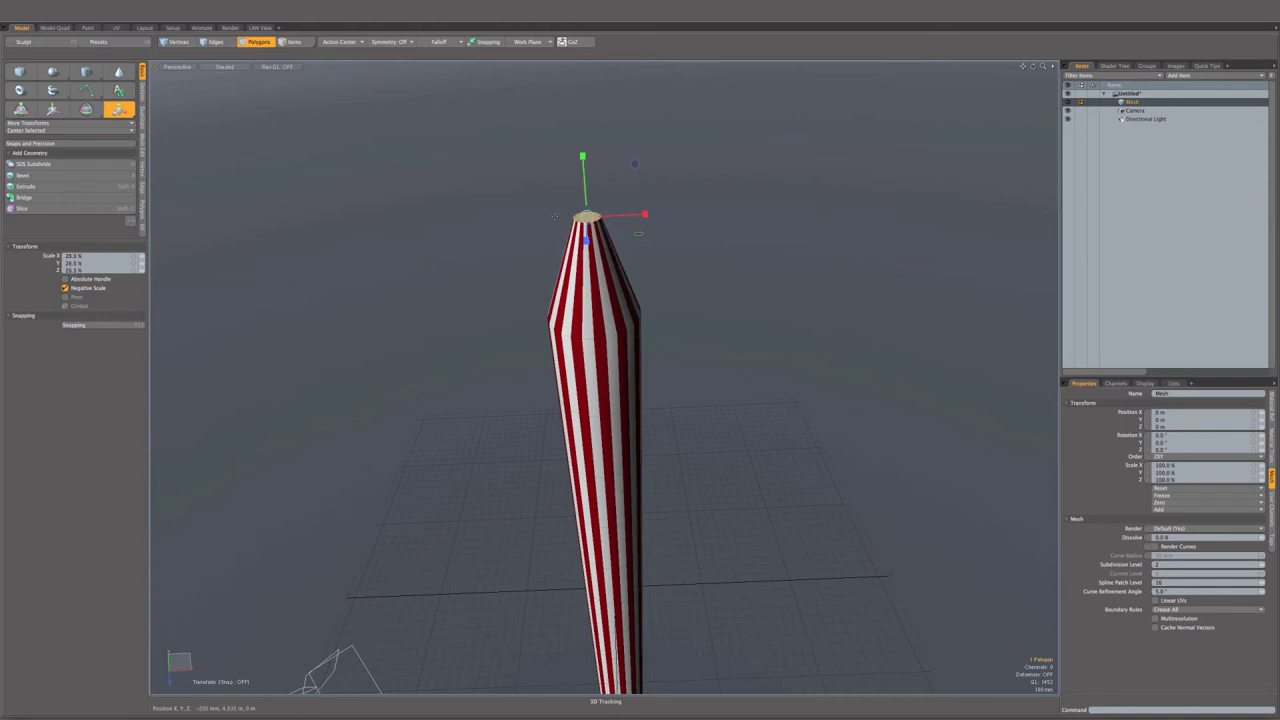
key("y")
left_click_drag(585, 167, 677, 277)
key("space")
- Bevel the small top cap polygon inward and down into a funnel-shaped recess
key("b")
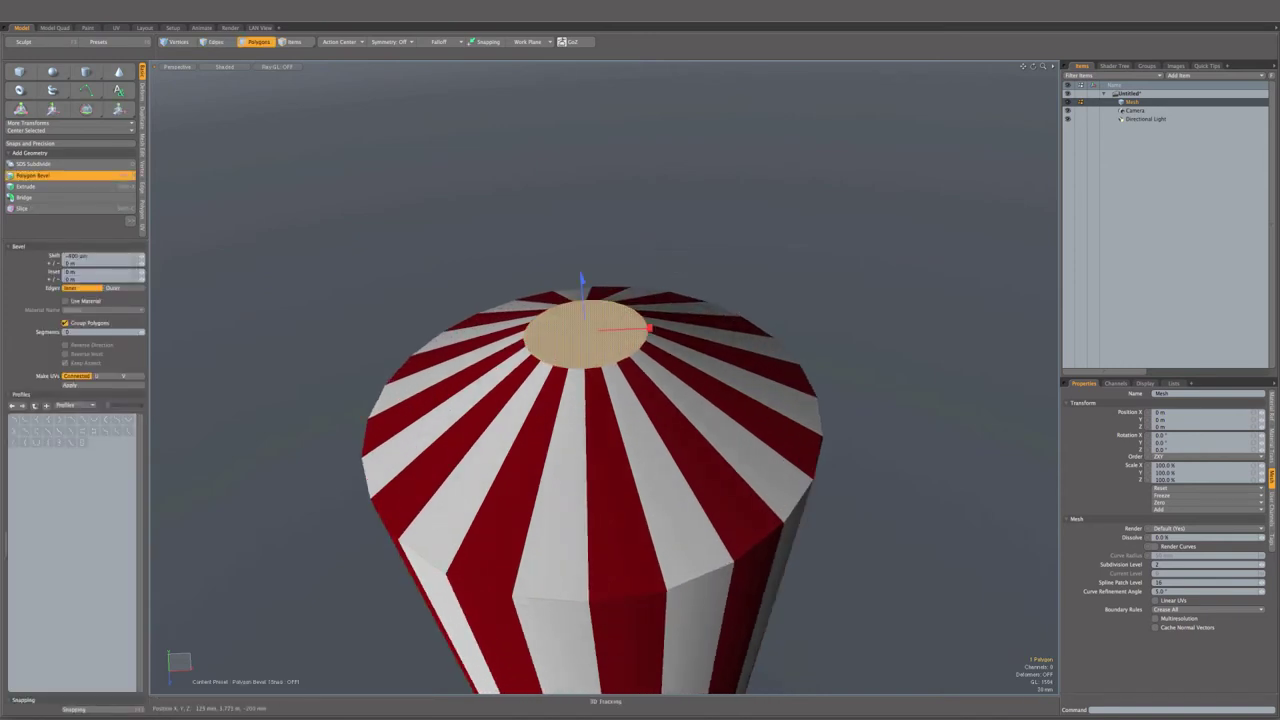
left_click_drag(648, 330, 647, 352)
key("space")
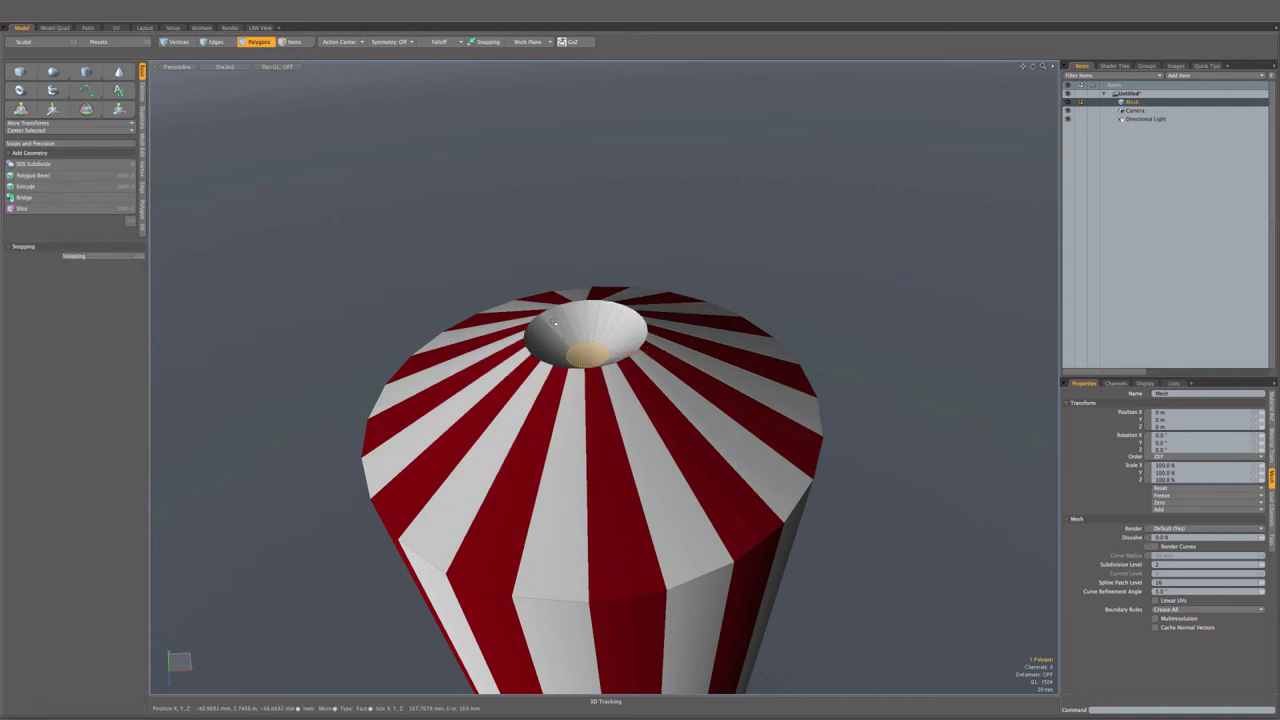
- Assign the "polka red" material to every second polygon around the top recess
key("shift+Up")
key("m")
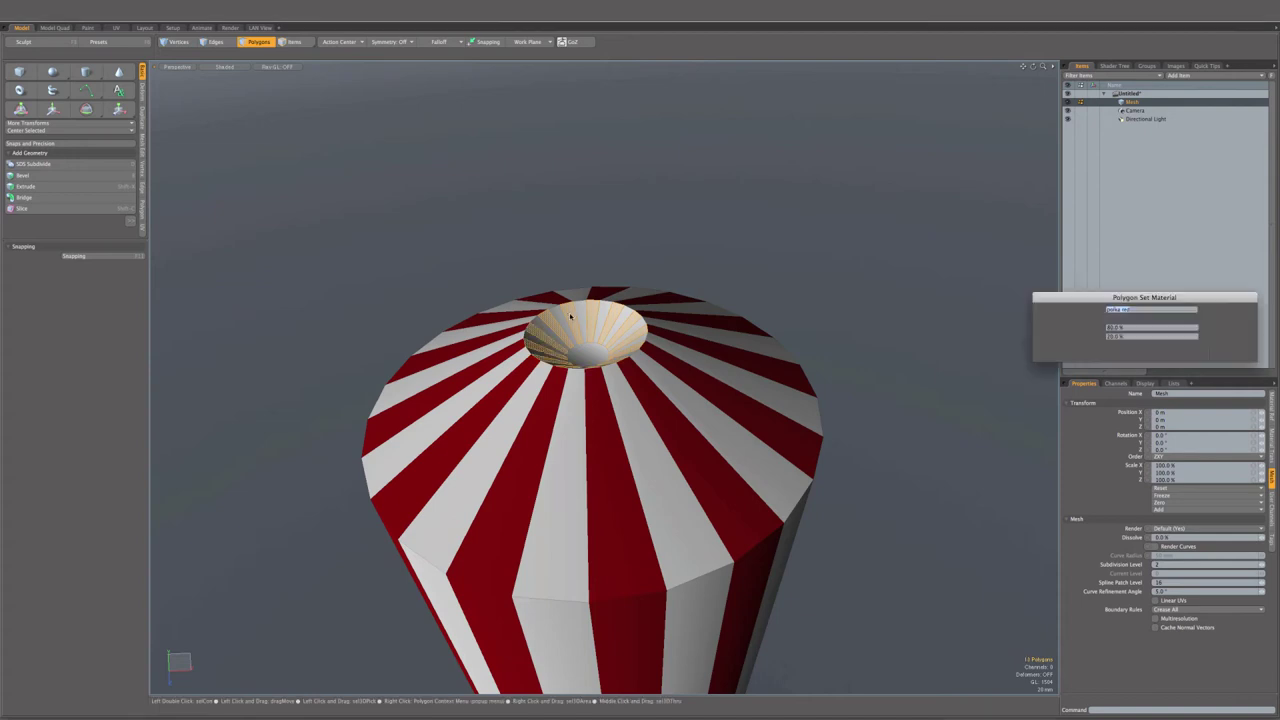
key("Return")
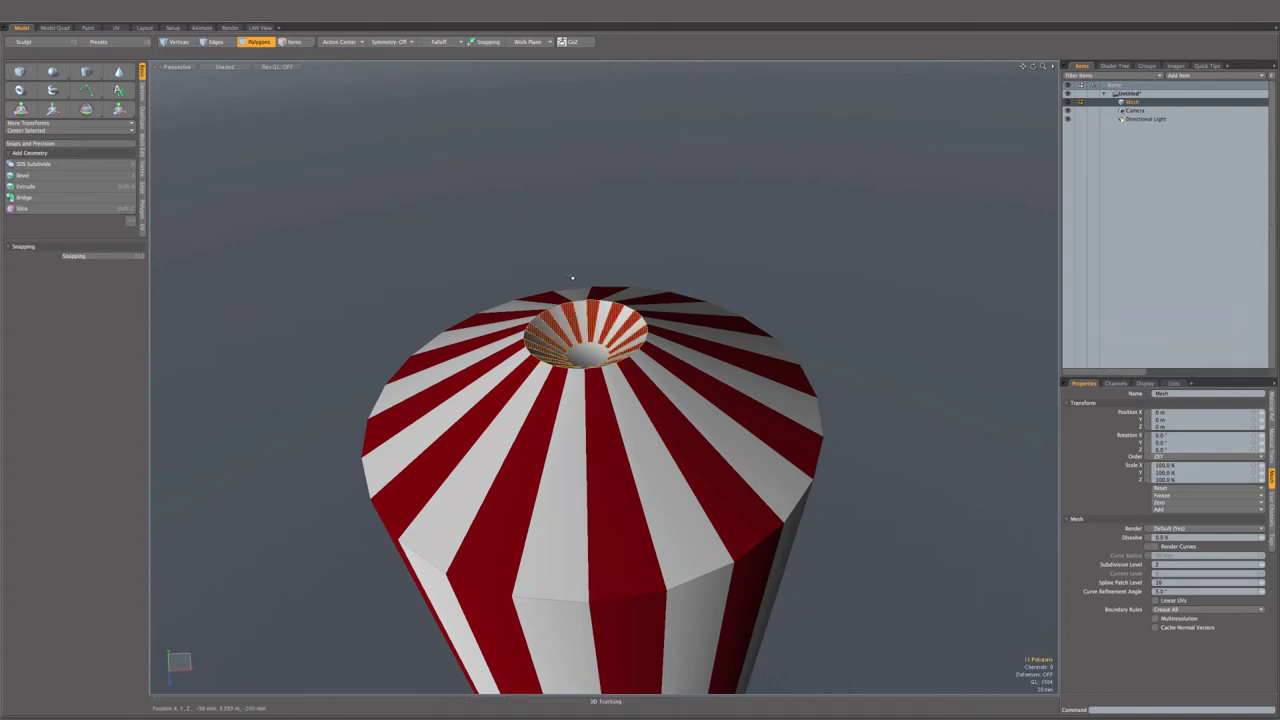
- Scale the rim edge loop of the top recess and preview the pole as a subdivision surface
double_click(558, 307)
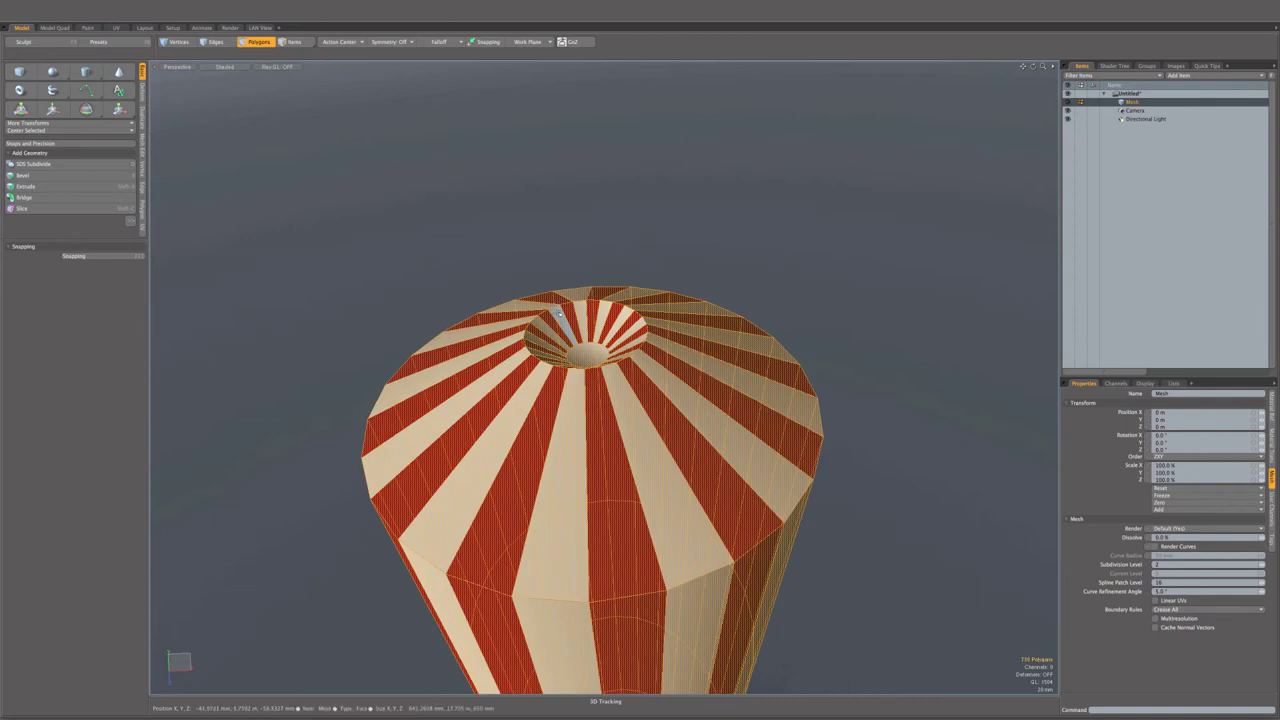
key("2")
double_click(558, 305)
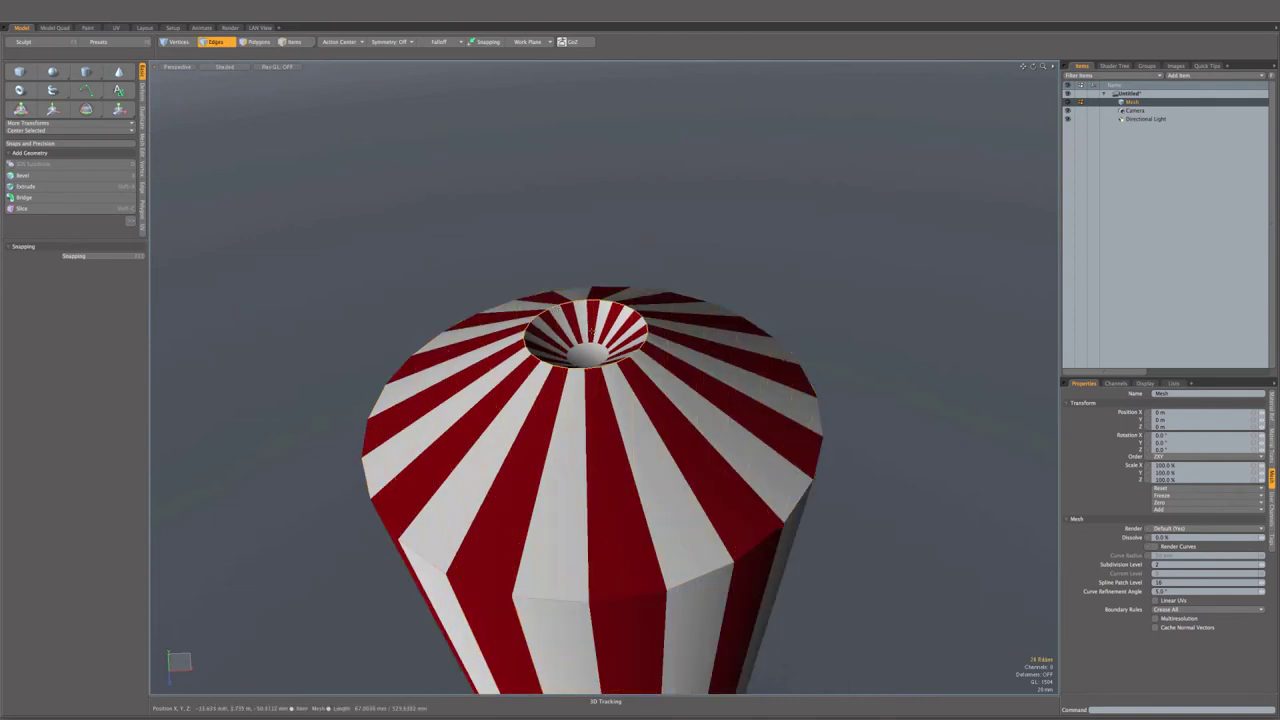
key("r")
left_click_drag(638, 280, 605, 445)
key("space")
key("Tab")
key("Tab")
- Scale the pole's bottom cap down to a small circle and move it up about 580 mm along Y
key("3")
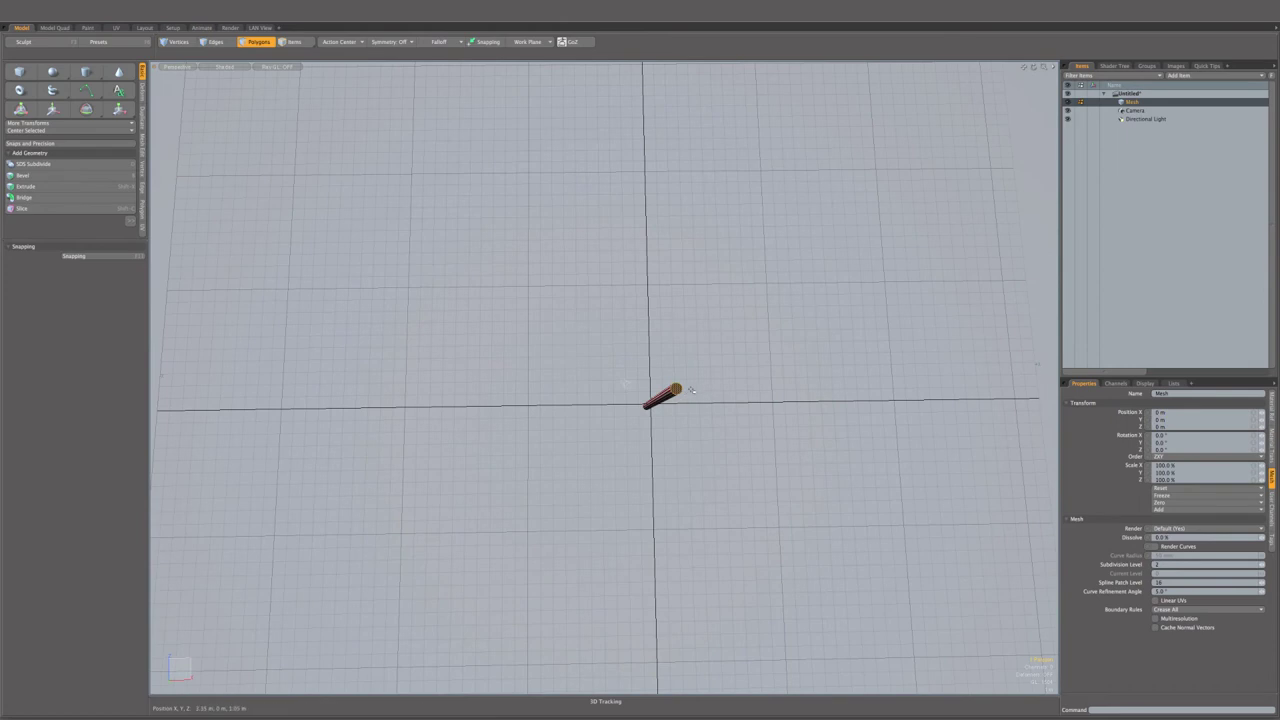
key("a")
left_click_drag(694, 384, 693, 347, "alt")
scroll(693, 347, "down", 5)
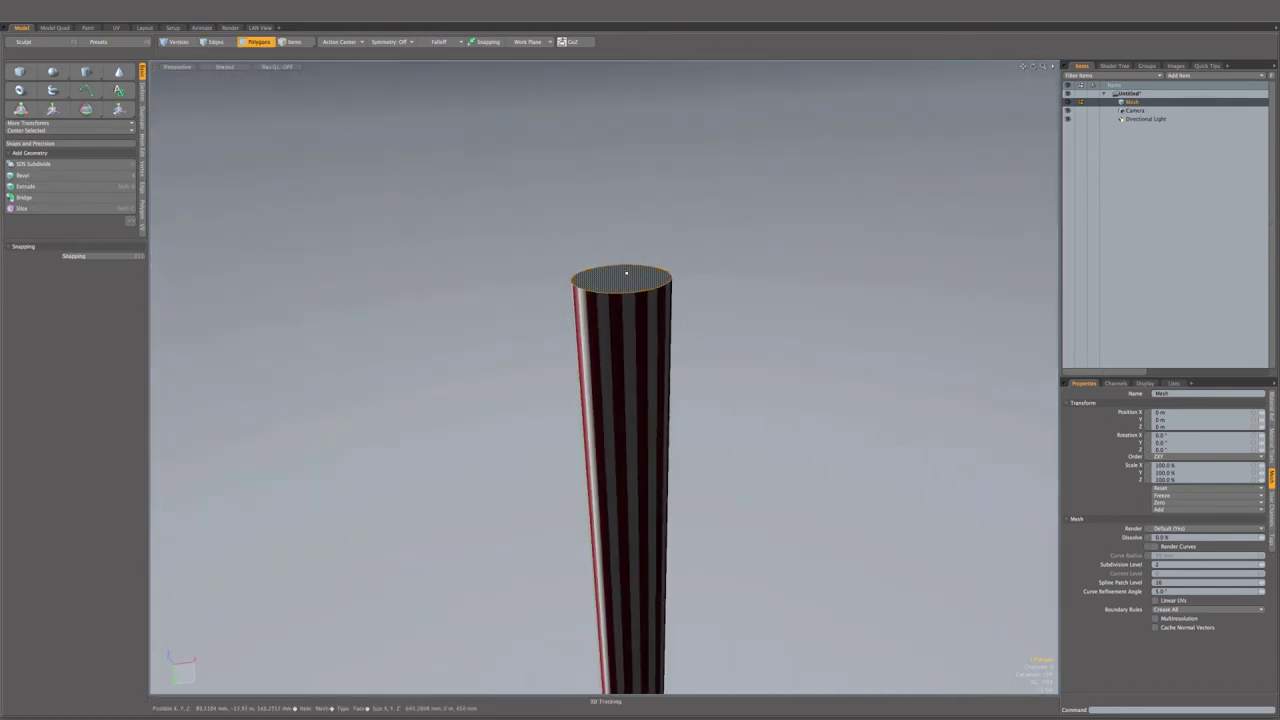
key("r")
left_click_drag(630, 280, 624, 398)
key("y")
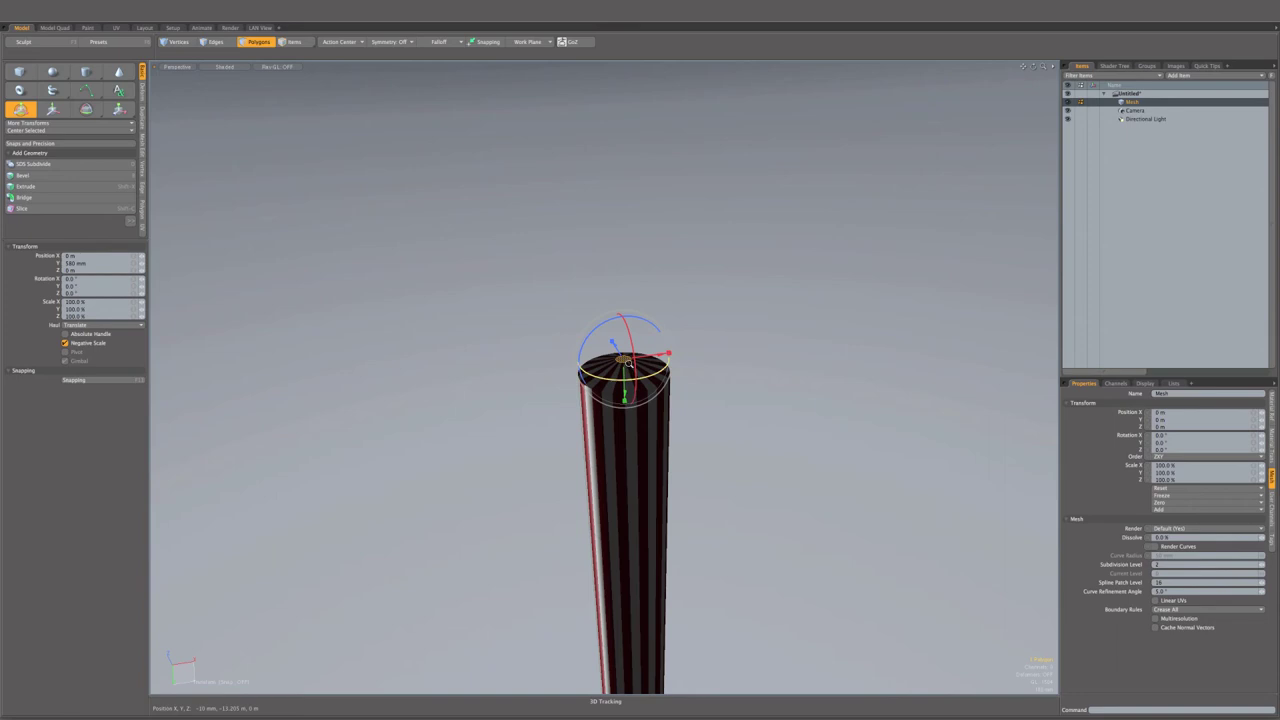
- Bevel the small bottom cap polygon into a recess with about 24.6 mm inset and -15 mm shift
scroll(628, 363, "up", 10, "alt")
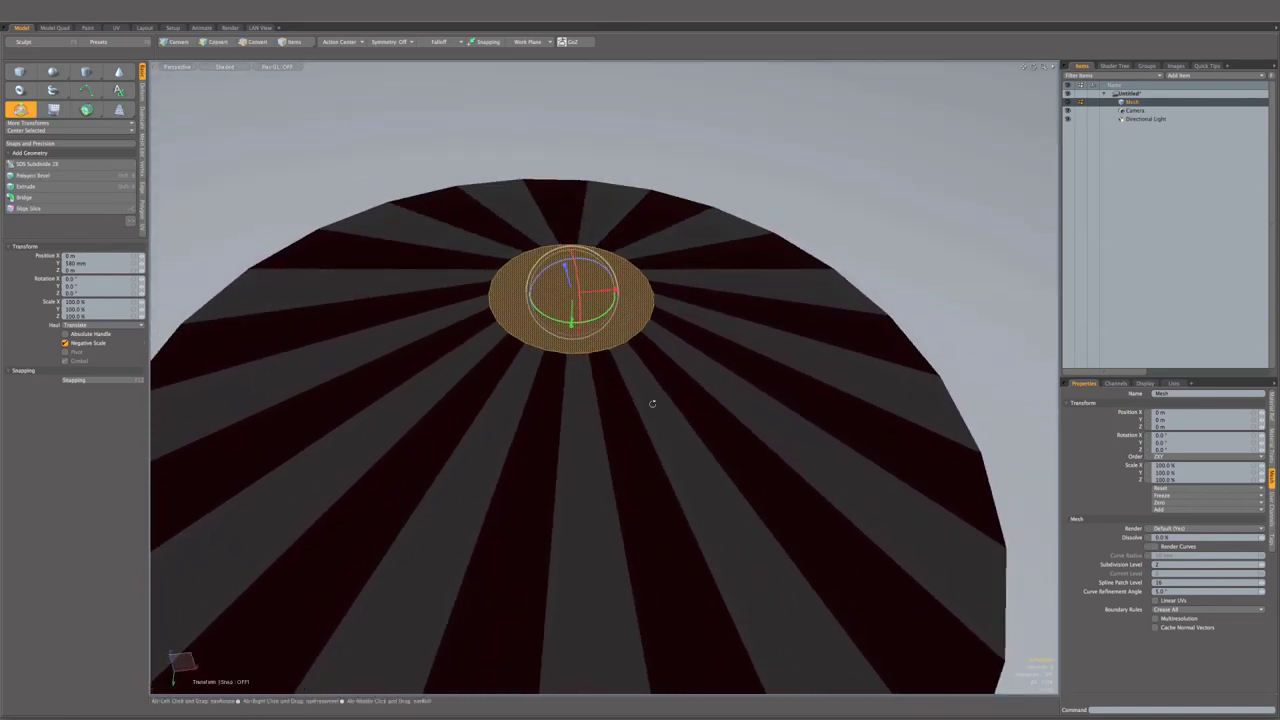
key("b")
left_click_drag(654, 260, 712, 264)
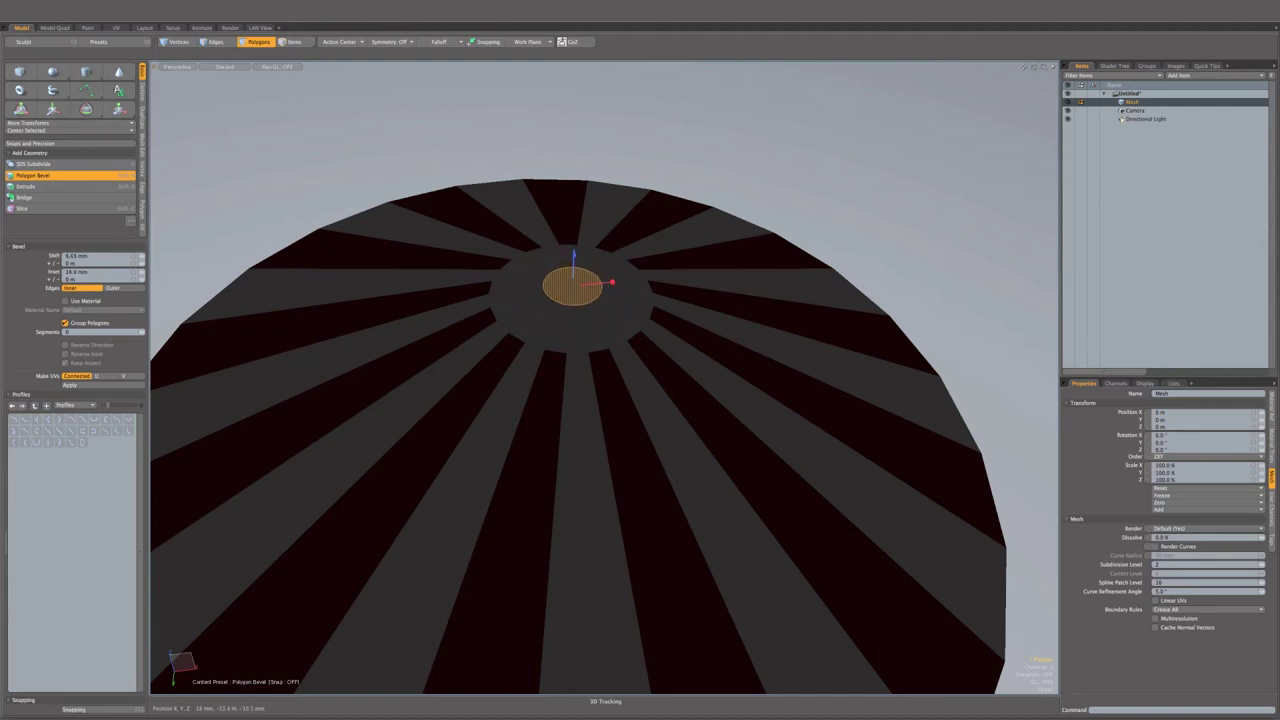
left_click_drag(574, 272, 570, 284)
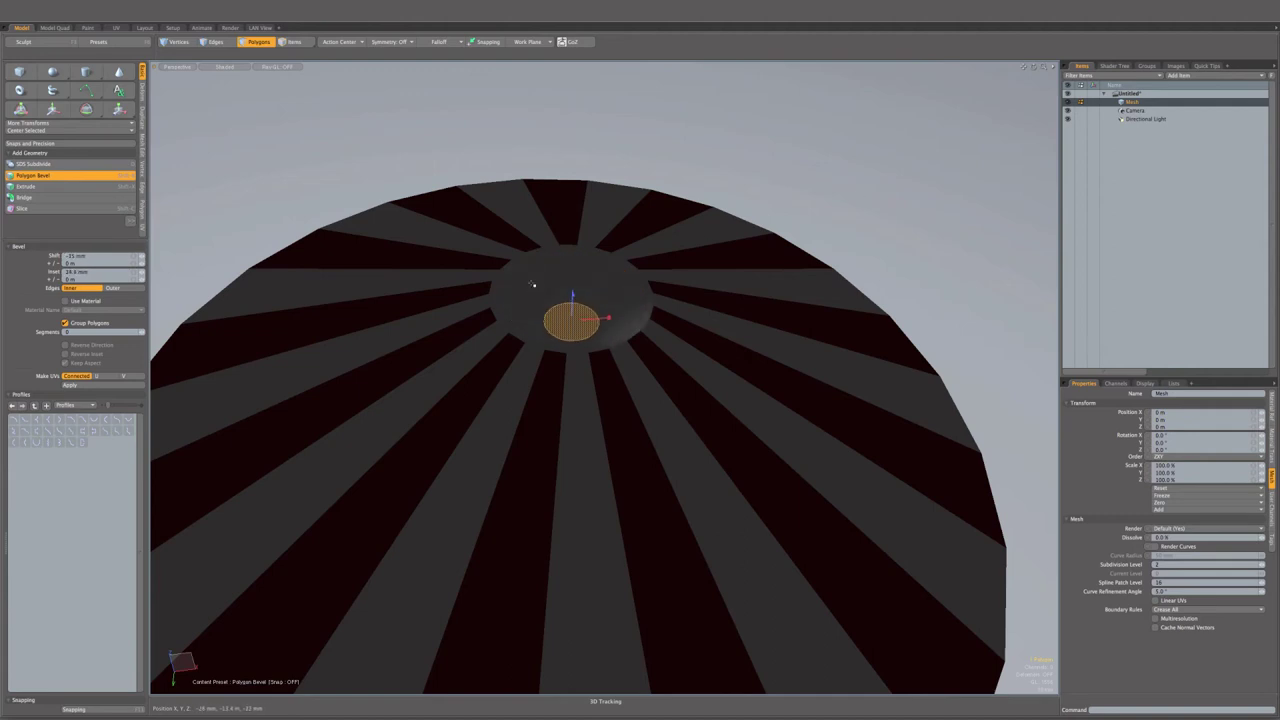
- Select every second polygon around the bottom recess and assign them the "polka red" material
key("space")
left_click(569, 266, "shift")
key("Up")
key("Up")
key("Up")
key("Up")
key("Up")
key("Up")
key("Up")
key("Up")
key("Up")
key("Up")
key("Up")
key("Up")
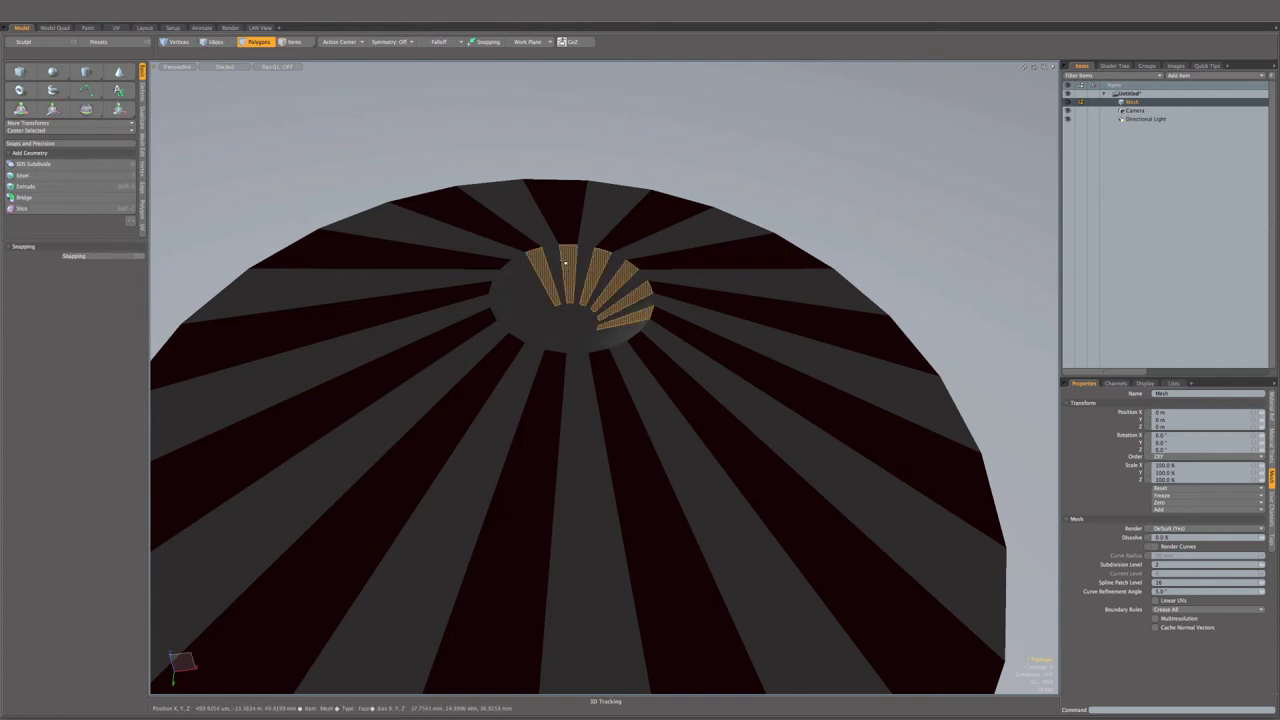
key("Up")
key("Up")
key("Up")
key("Up")
key("Up")
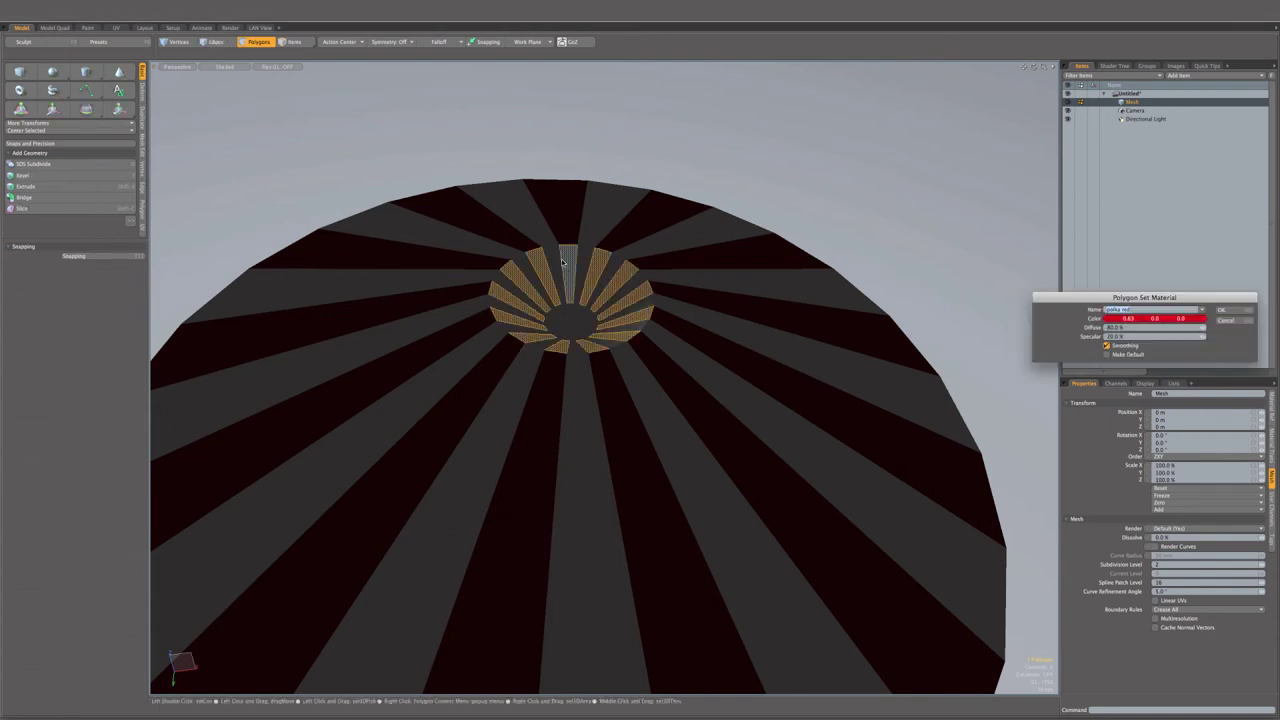
- Select an edge loop of the bottom recess and scale it
key("2")
double_click(587, 340)
key("r")
left_click_drag(575, 298, 535, 300)
key("q")
- Convert the pole's mesh to a subdivision surface and select all its polygons
left_click_drag(640, 170, 569, 251, "ctrl+alt")
key("Tab")
key("Tab")
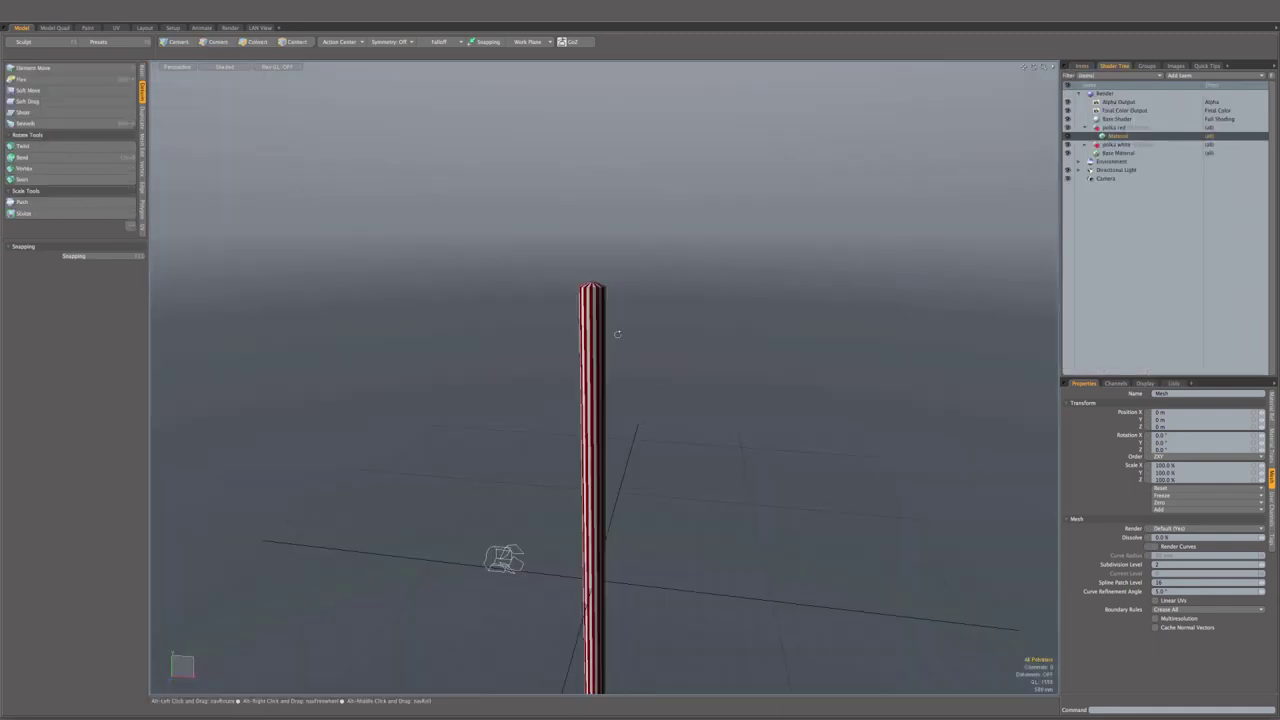
key("3")
key("Tab")
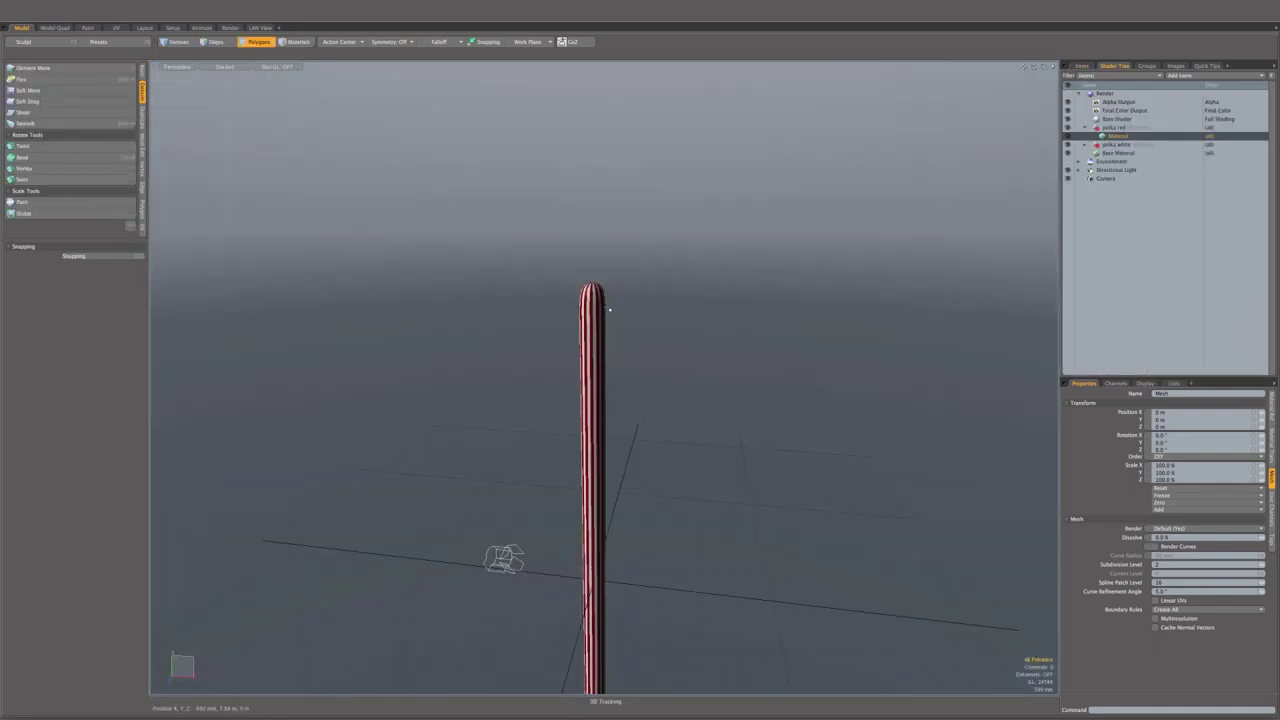
double_click(597, 305)
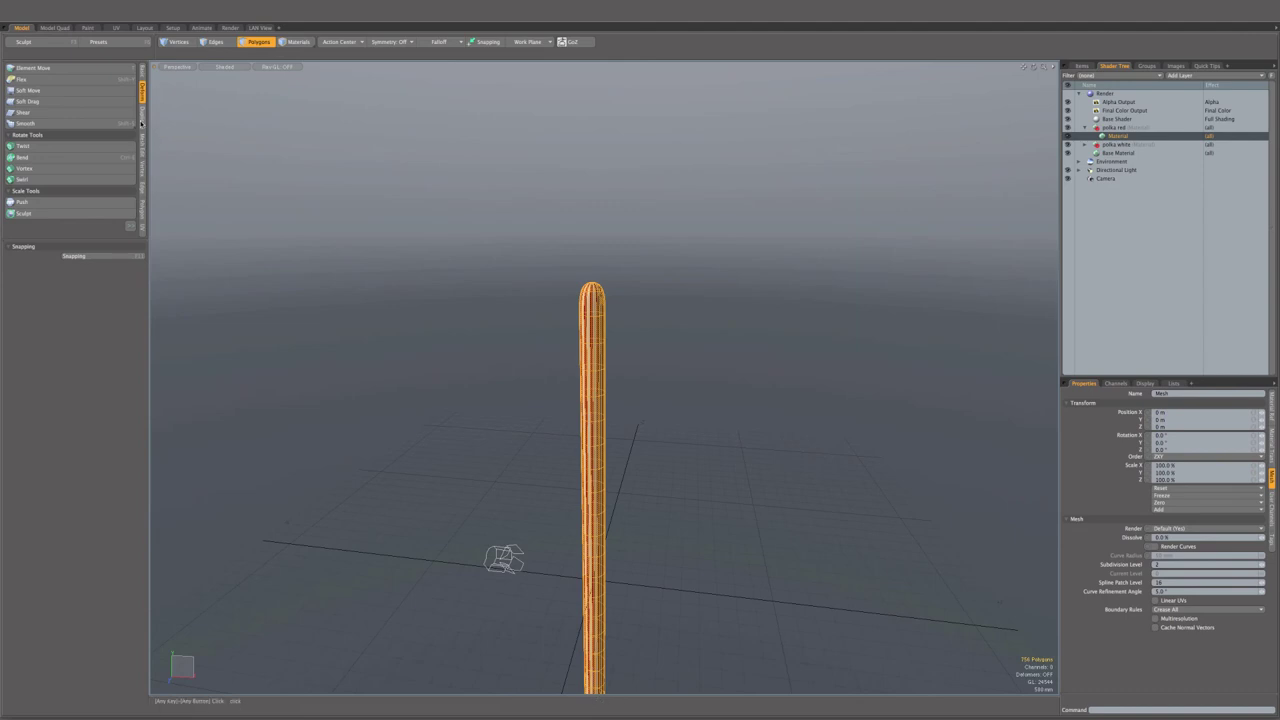
- Twist the selected pole about the Y axis by about -486° to make the stripes spiral along its length
left_click(121, 147)
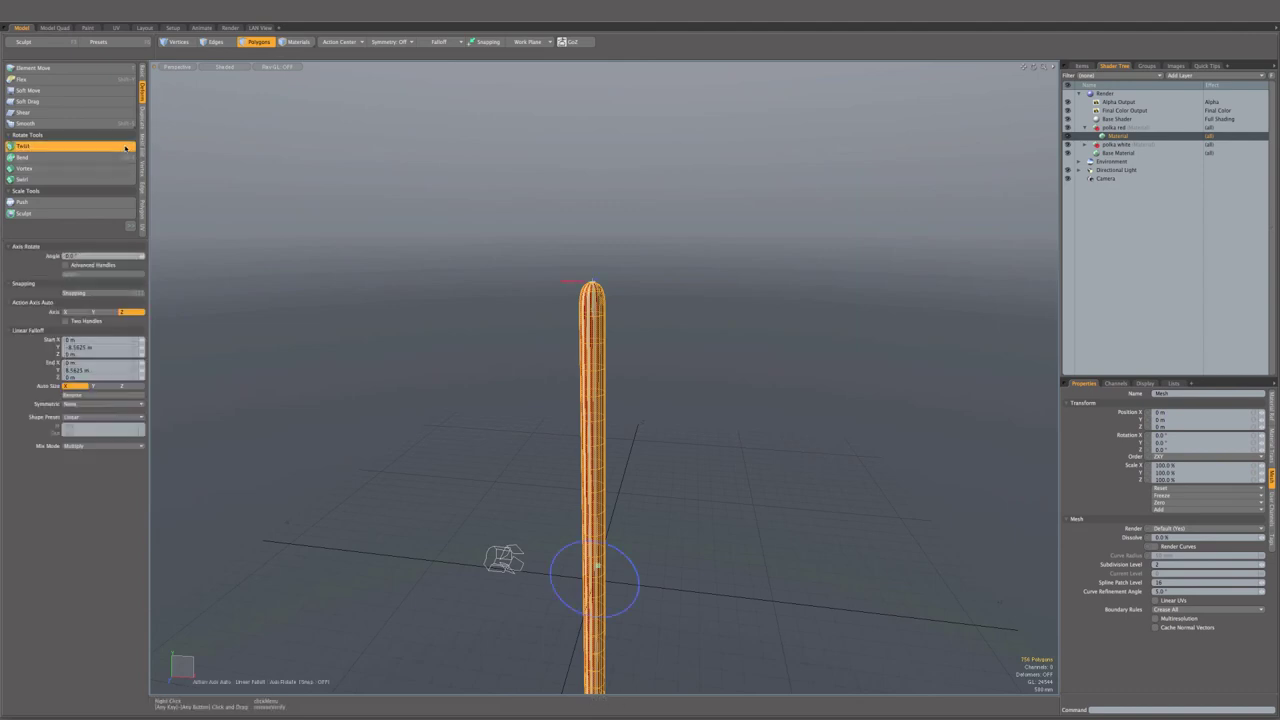
key("ctrl+Up")
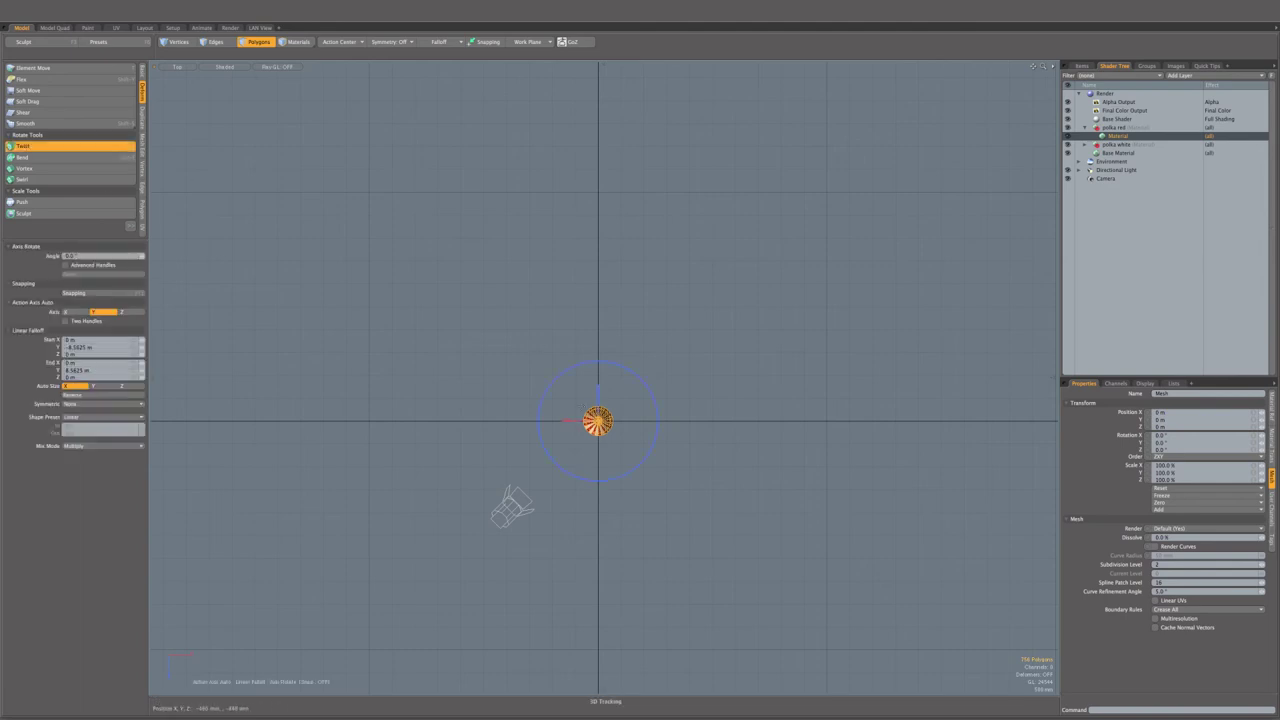
key("ctrl+Up")
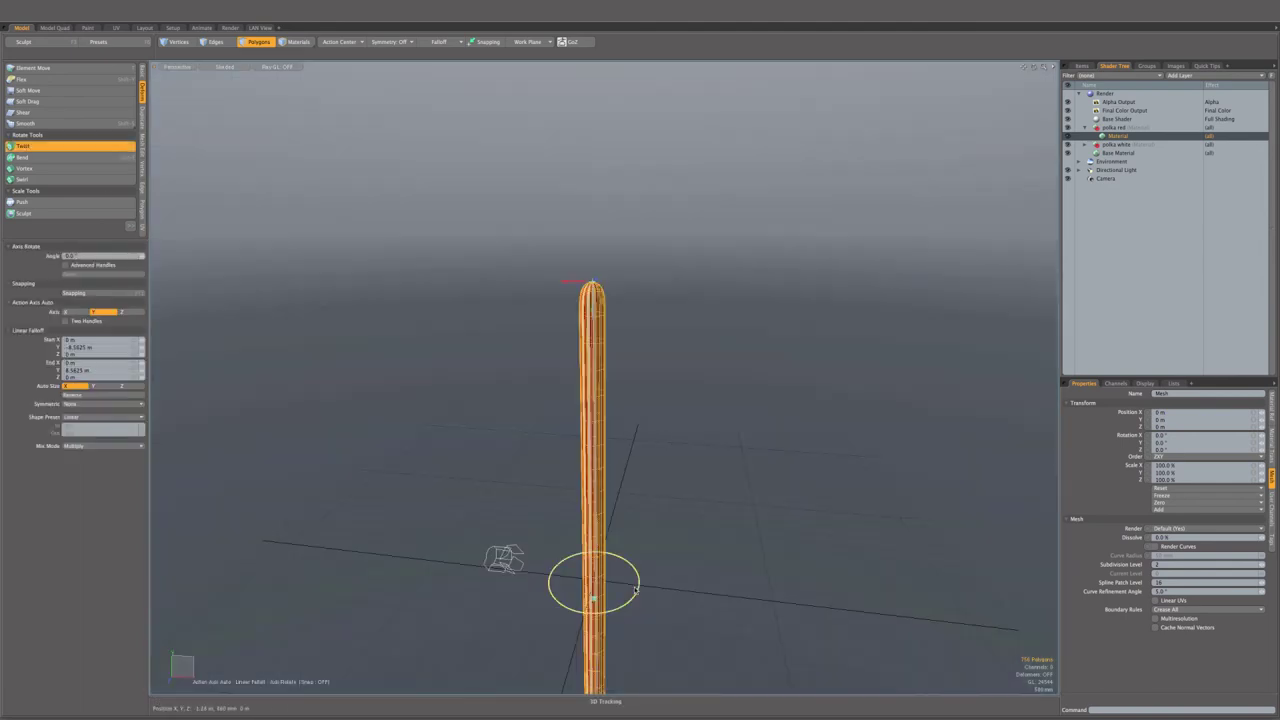
left_click_drag(631, 604, 688, 394)
left_click_drag(662, 461, 515, 458)
left_click_drag(661, 446, 610, 450)
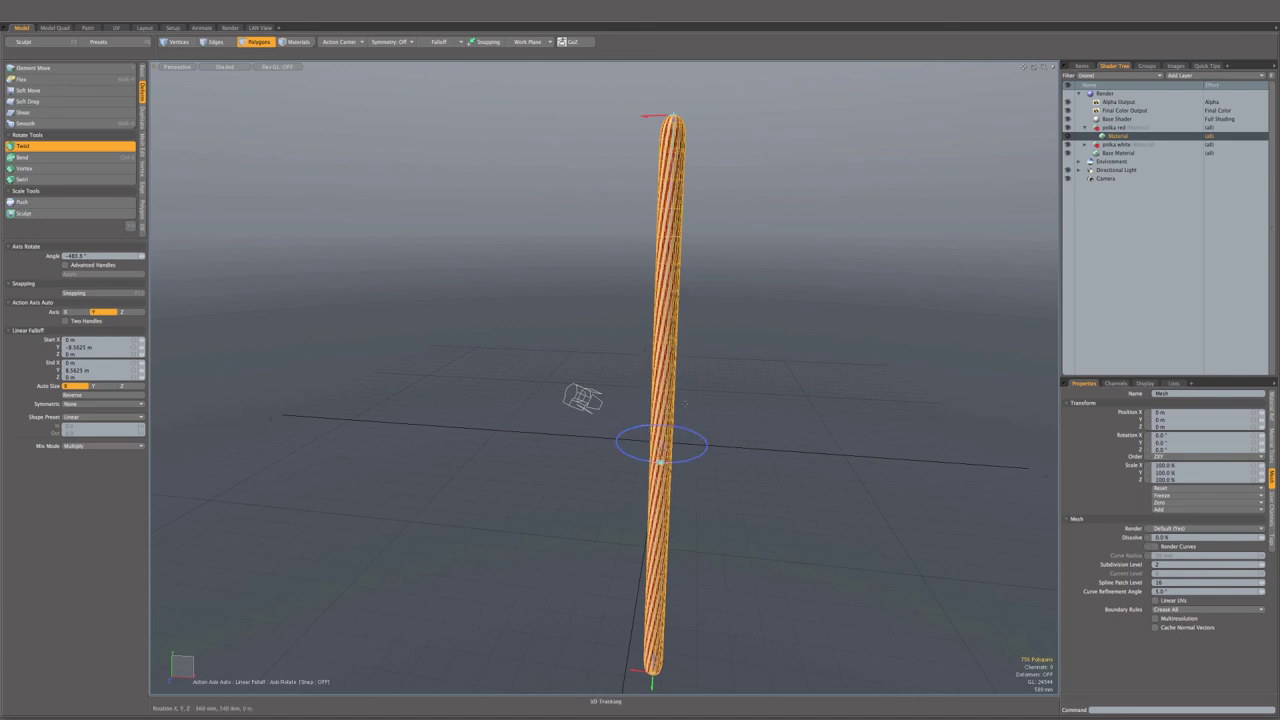
key("space")
- Select the whole pole and bend its upper part about the Z axis into a cane hook, starting about 2.94 m up
left_click_drag(714, 328, 760, 300, "alt")
scroll(774, 214, "up", 5)
scroll(737, 217, "down", 5)
key("3")
key("KP_1")
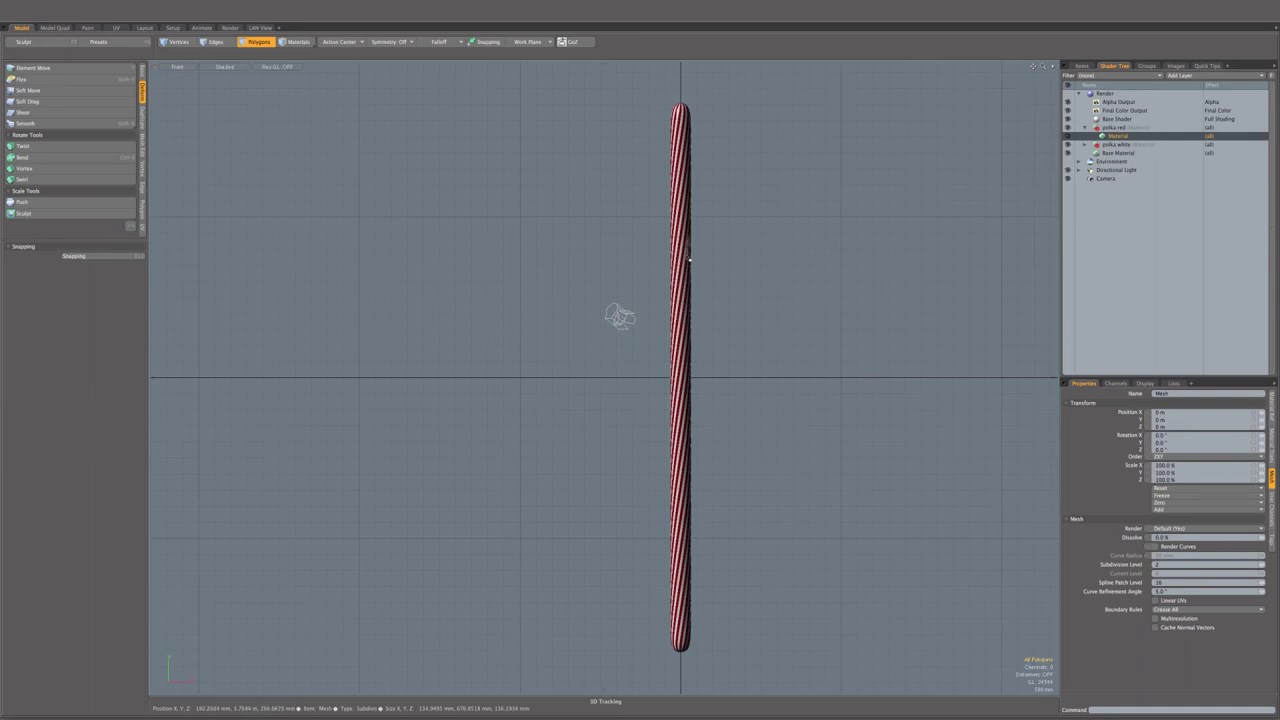
double_click(684, 262)
left_click(91, 158)
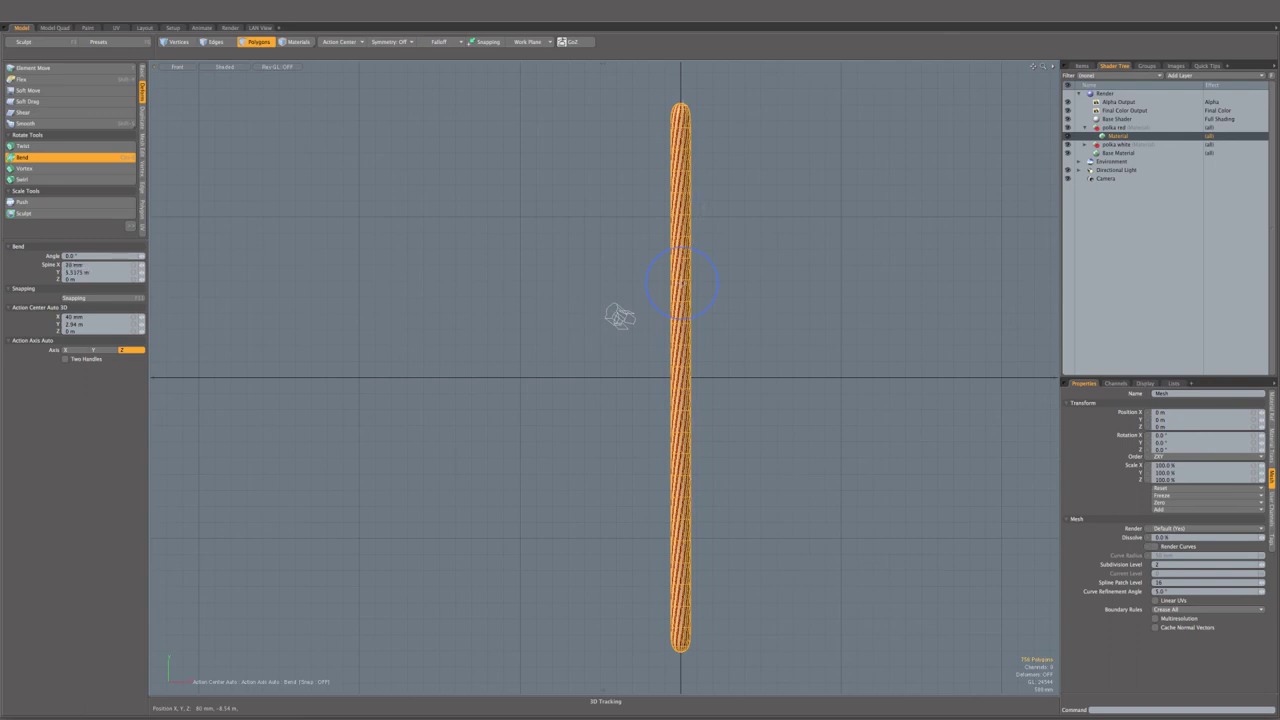
left_click_drag(684, 118, 728, 250)
key("space")
left_click(886, 289)
- Select all of the cane's polygons that use the "polka red" material
key("KP_0")
scroll(728, 250, "up", 5)
left_click(298, 41)
left_click(1110, 128)
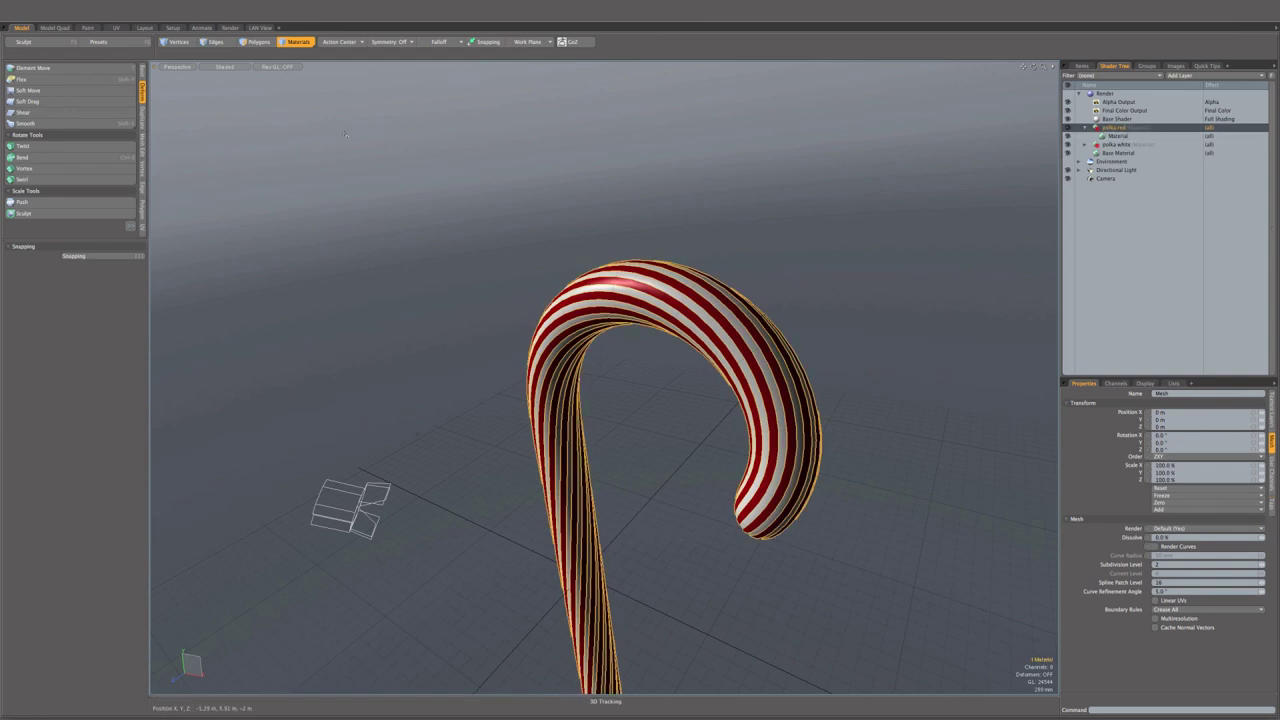
left_click(257, 42)
- Bevel the selected red stripes as grouped polygons, clear the selection, and toggle the cane's subdivision smoothing to compare
key("b")
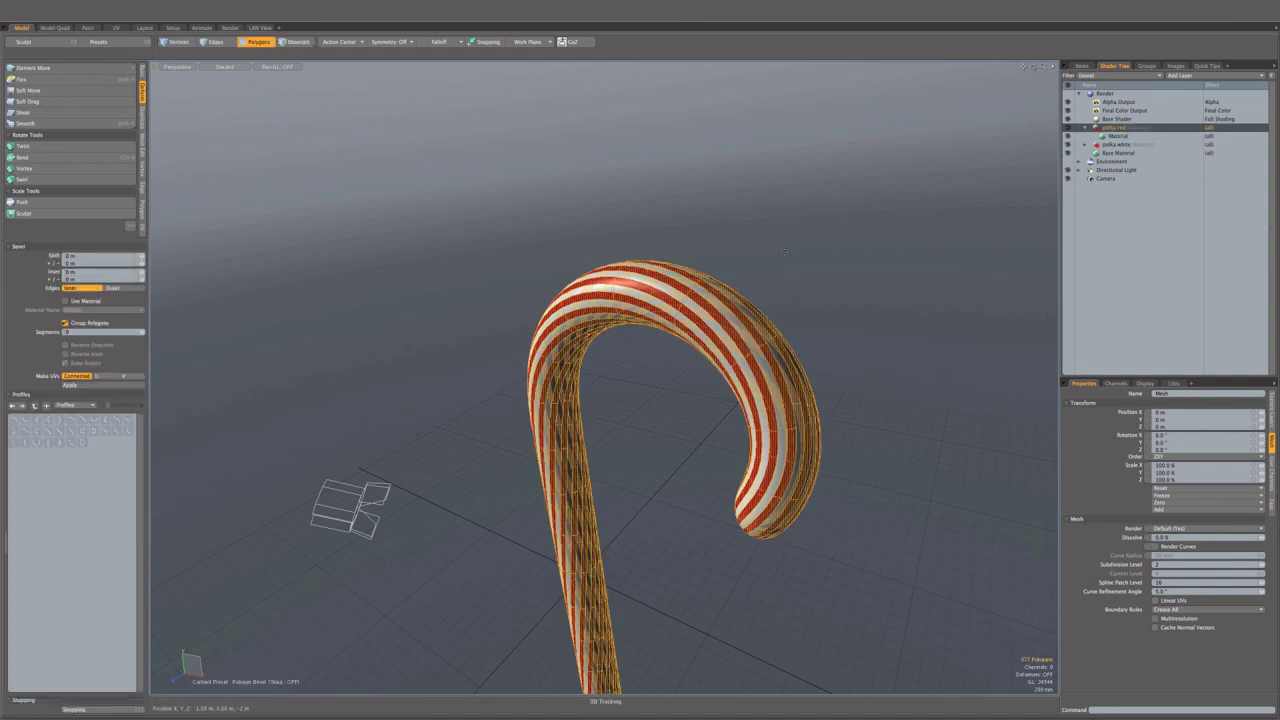
left_click_drag(643, 518, 636, 688)
left_click_drag(643, 523, 638, 465, "alt")
left_click_drag(640, 530, 971, 400)
key("space")
left_click(633, 498)
key("Tab")
key("Tab")
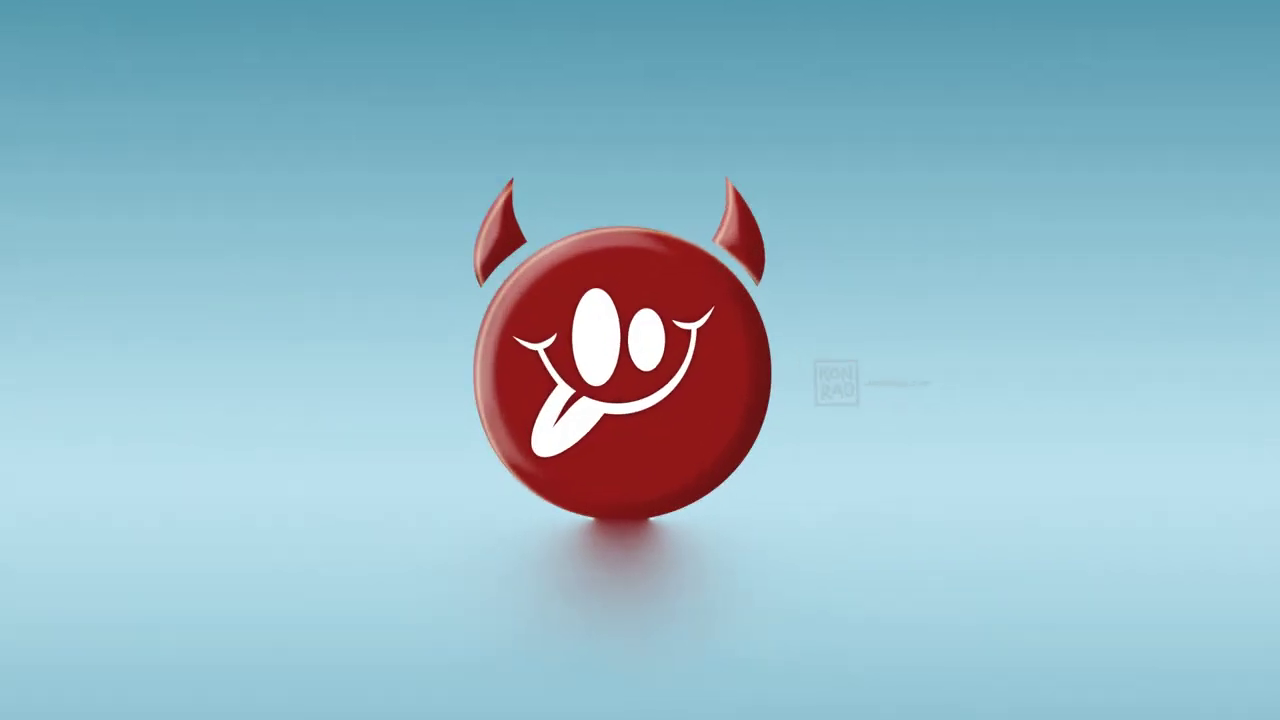